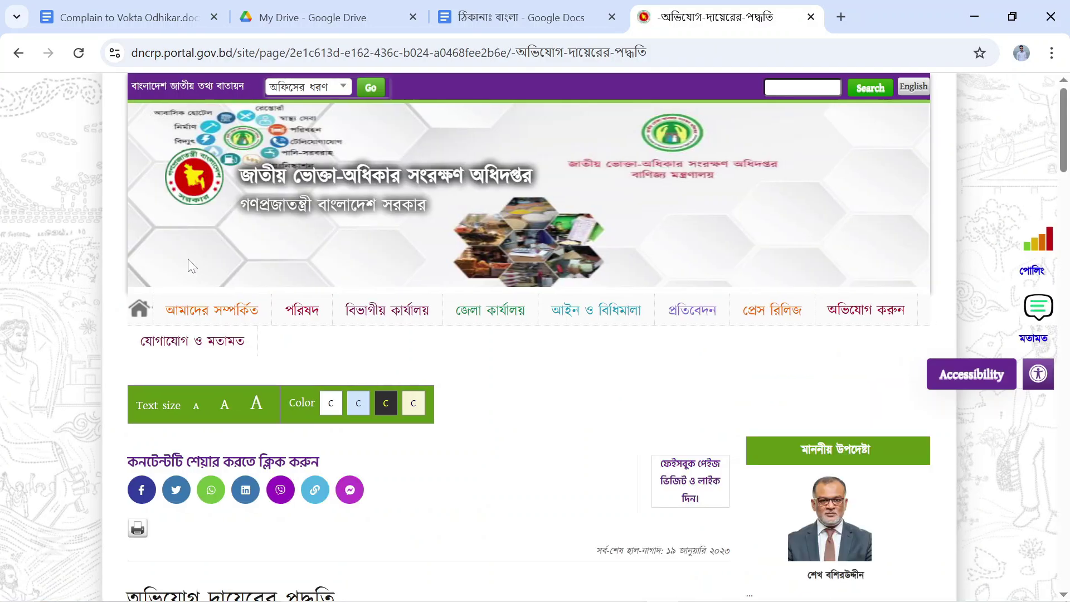
pyautogui.moveTo(241, 322)
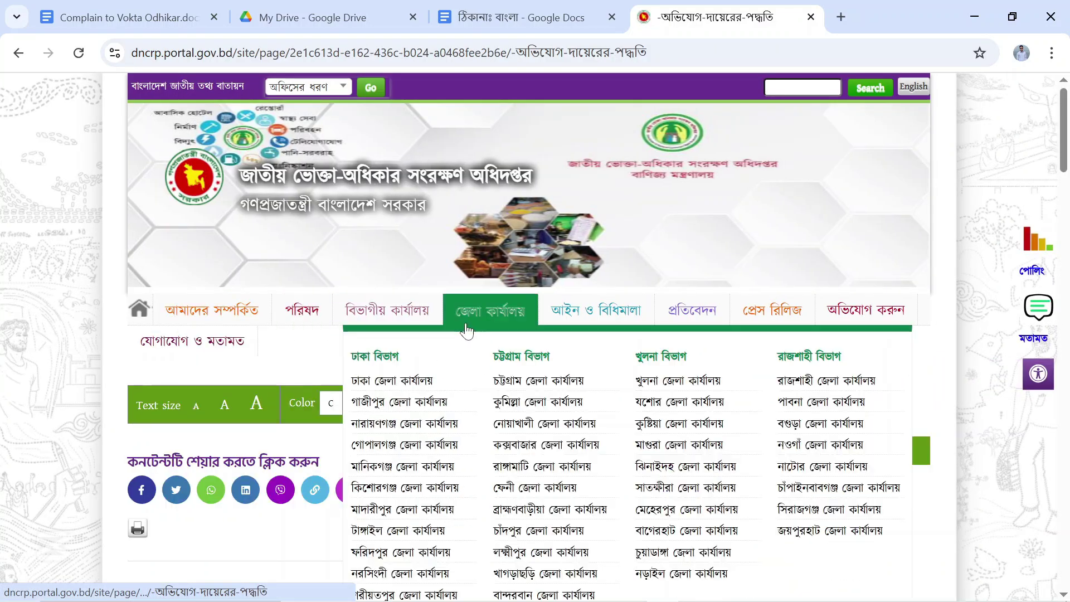
pyautogui.scroll(-3, 251, 286)
pyautogui.scroll(-9, 251, 287)
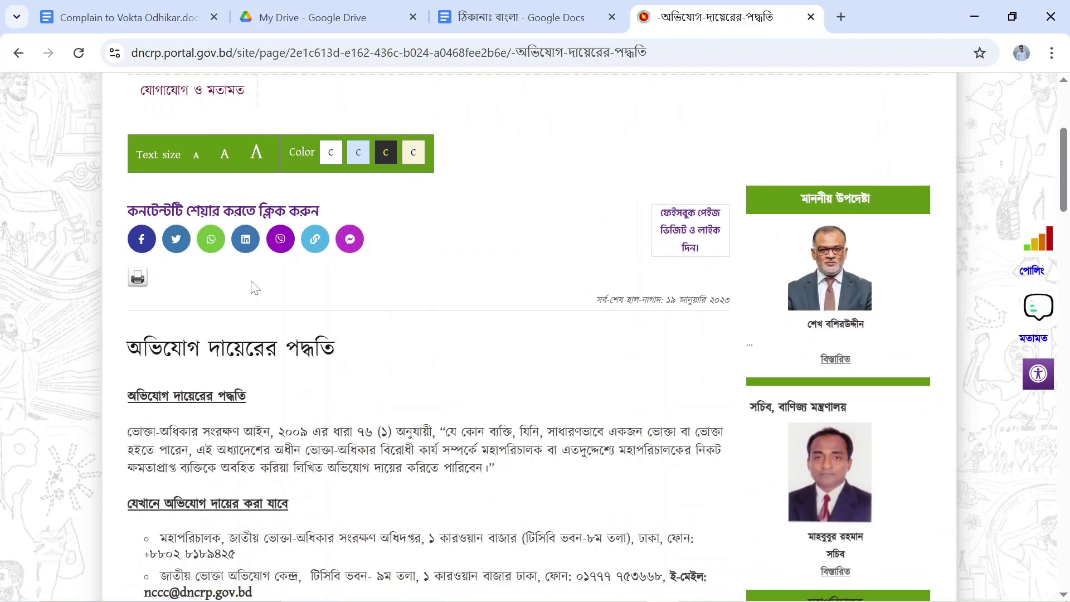
pyautogui.scroll(-5, 252, 287)
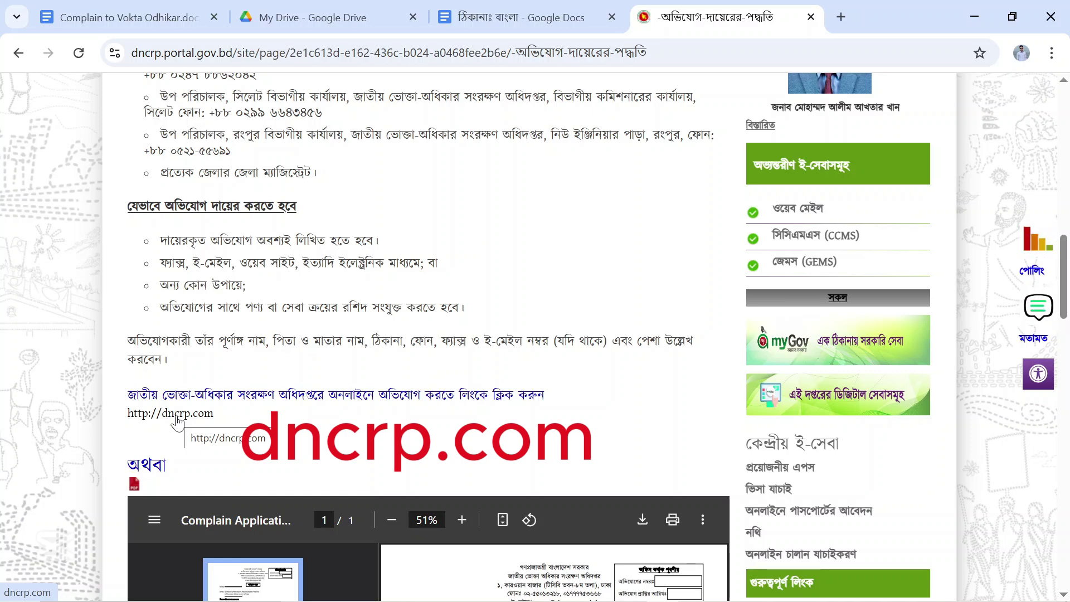
pyautogui.click(177, 416)
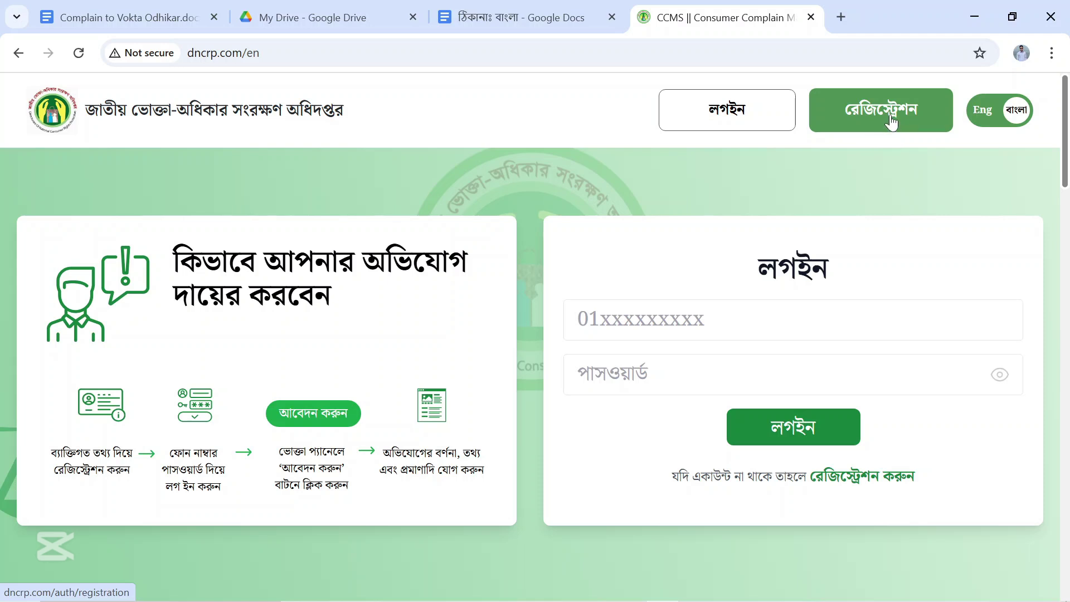
# Begin a new registration, submit the mobile number, and verify it with the received six-digit OTP.
pyautogui.click(891, 119)
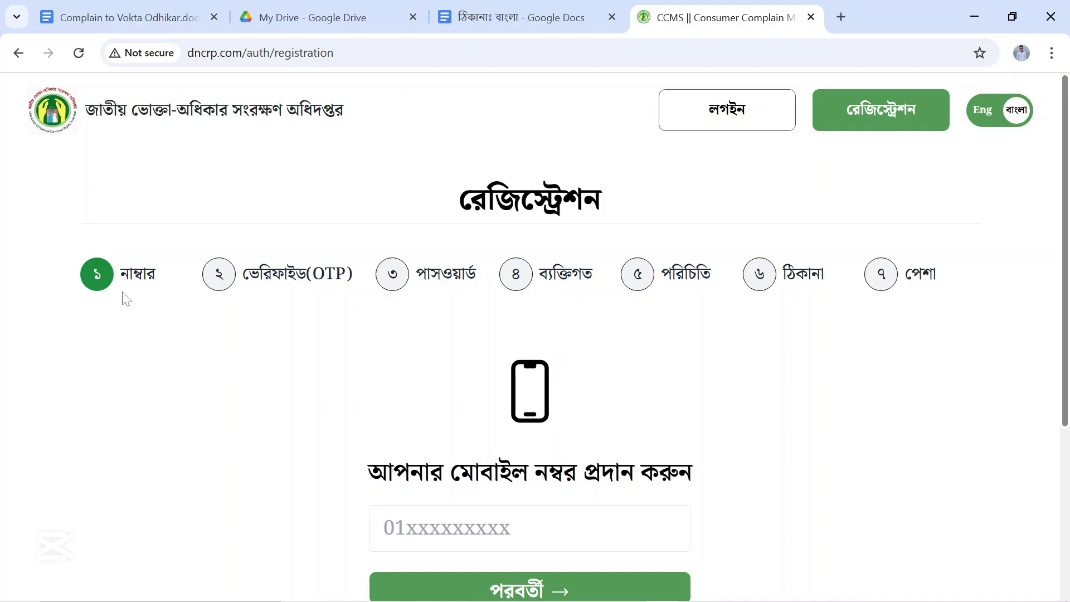
pyautogui.scroll(-1, 717, 440)
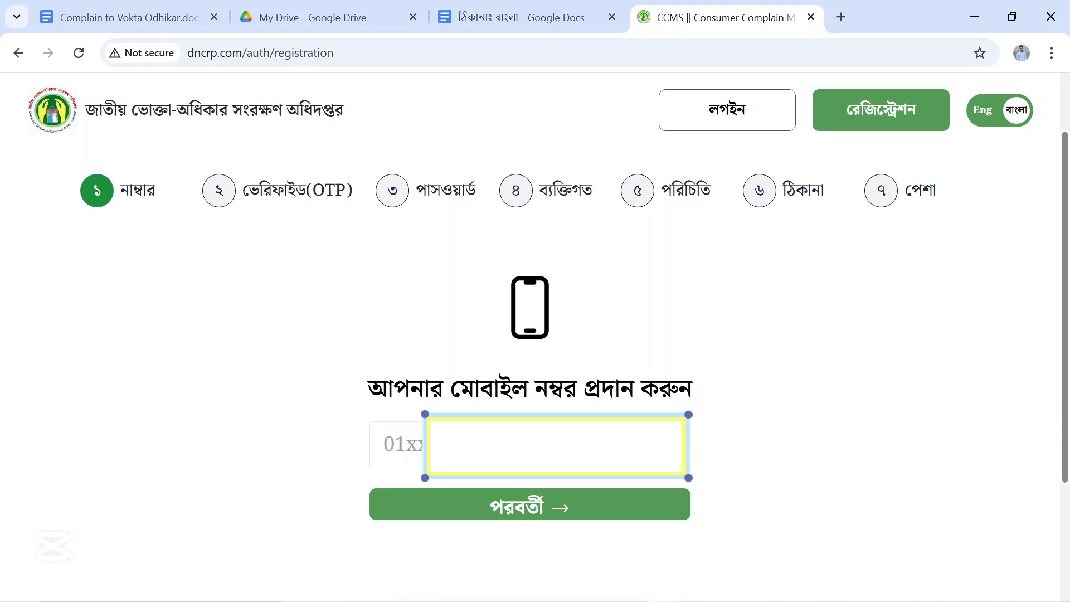
pyautogui.click(396, 444)
pyautogui.write('0171')
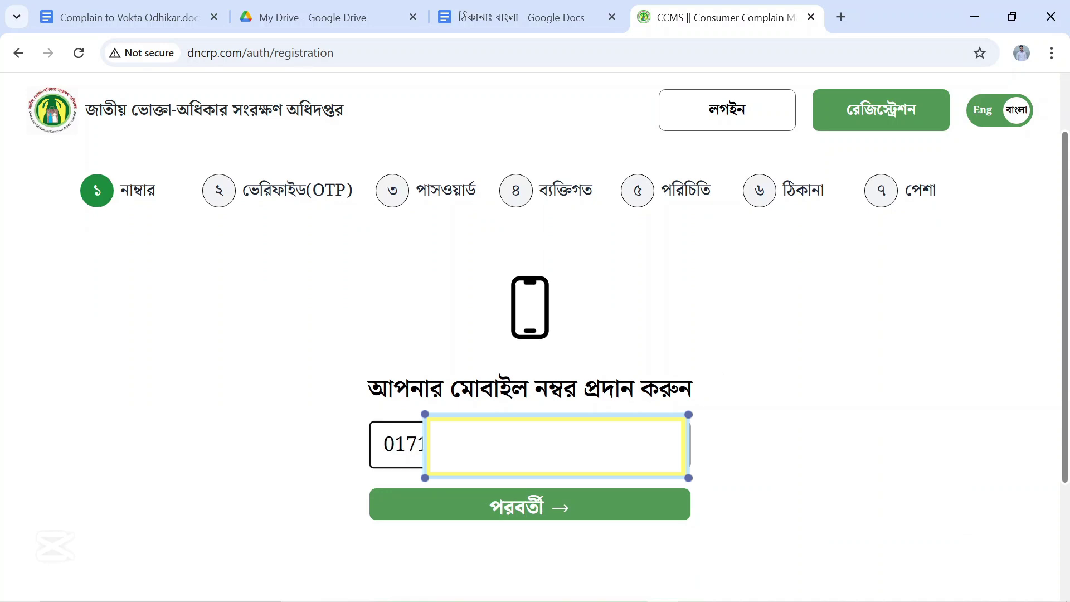
pyautogui.click(577, 514)
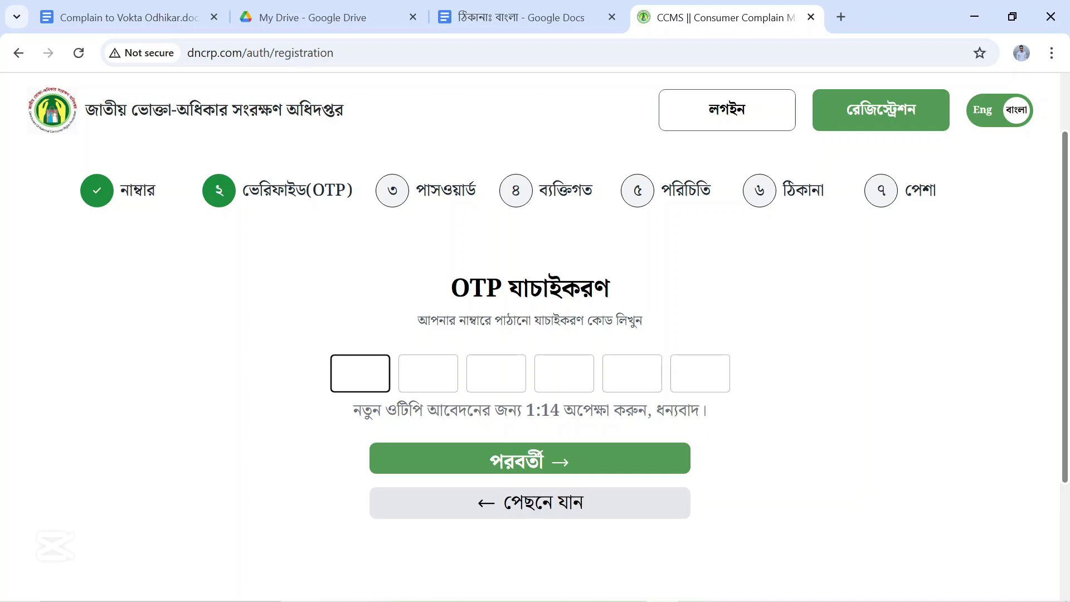
pyautogui.hotkey('ctrl', 'v')
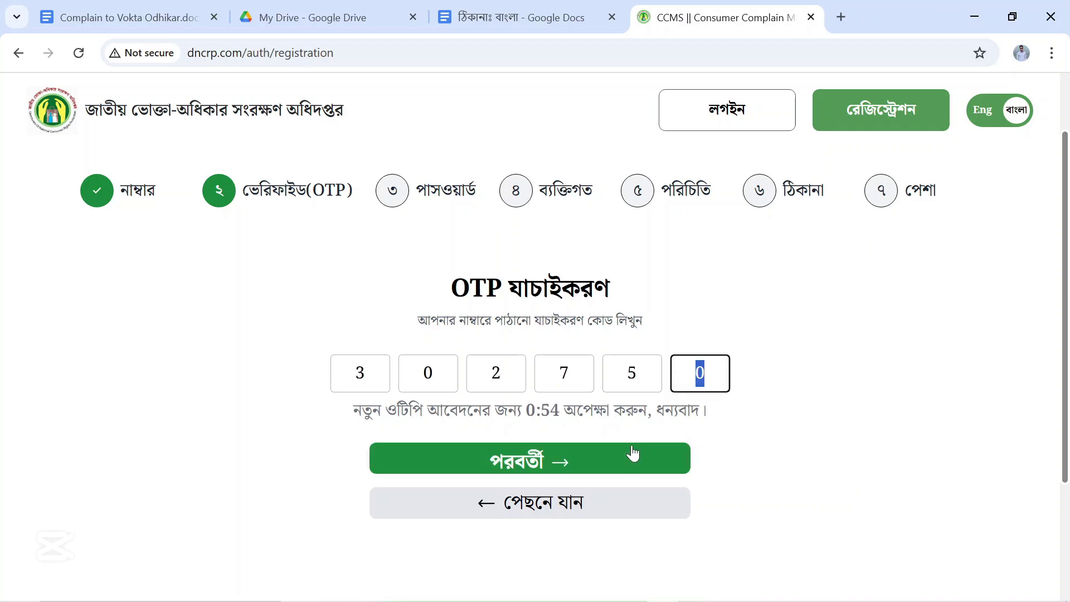
pyautogui.click(614, 470)
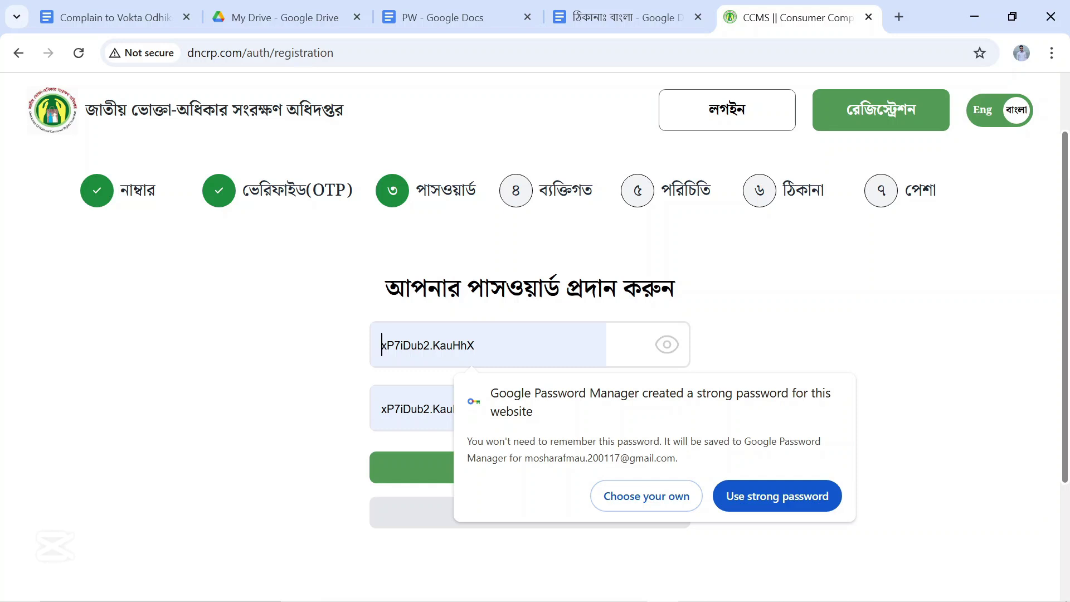
# Reject the suggested password, enter a self-chosen password in both fields, and continue.
pyautogui.click(651, 502)
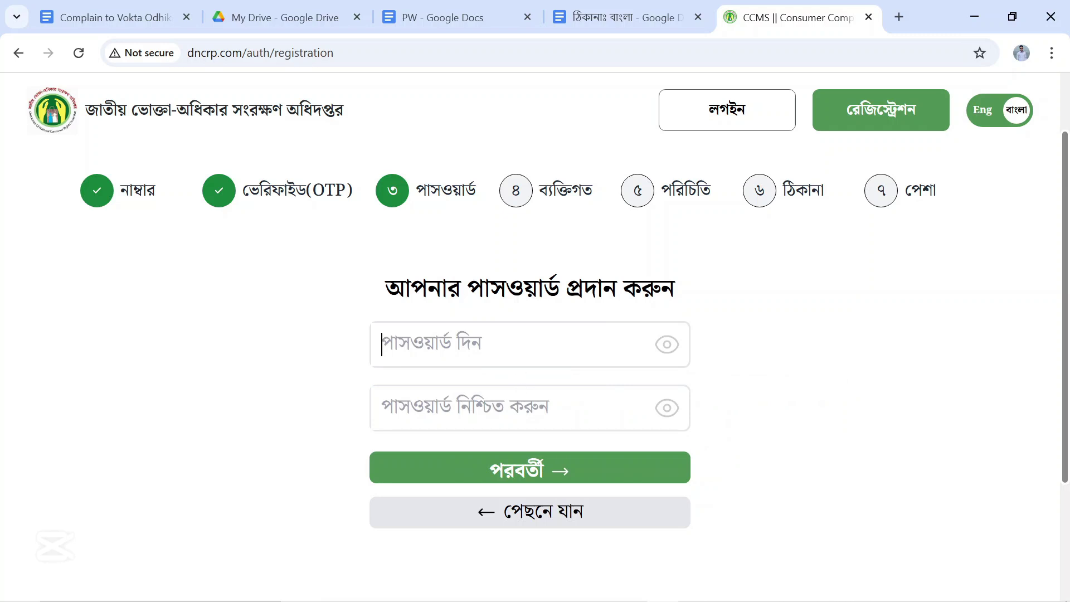
pyautogui.hotkey('ctrl', 'v')
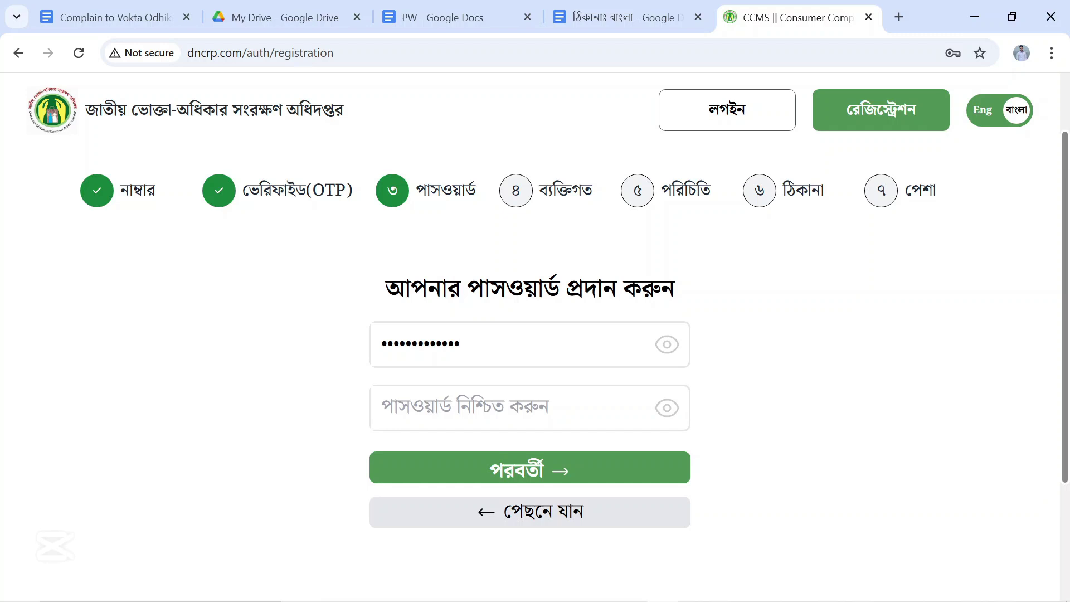
pyautogui.click(382, 408)
pyautogui.hotkey('ctrl', 'v')
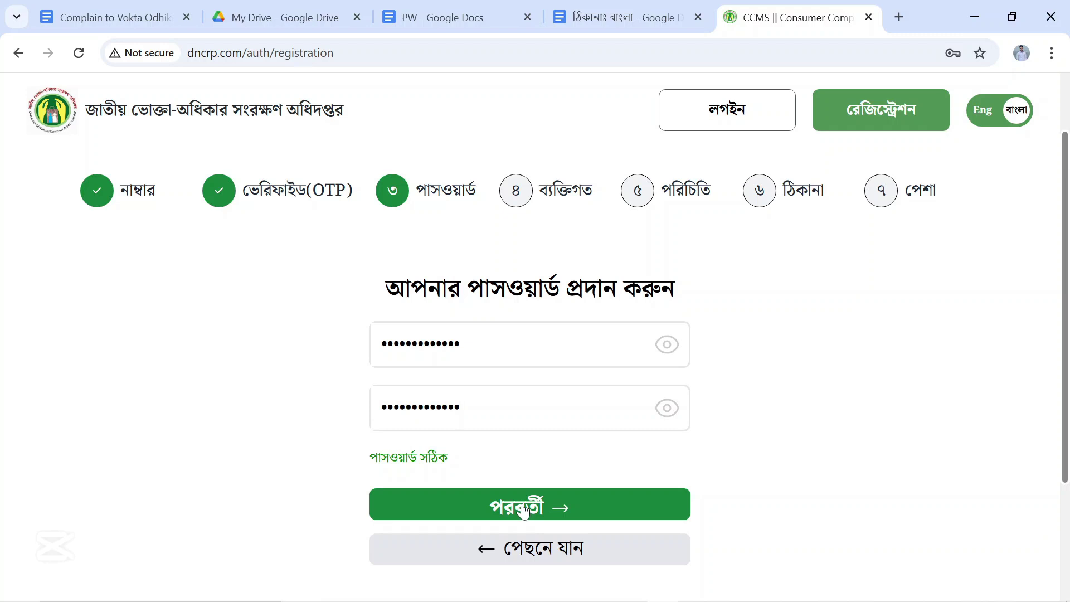
pyautogui.click(522, 510)
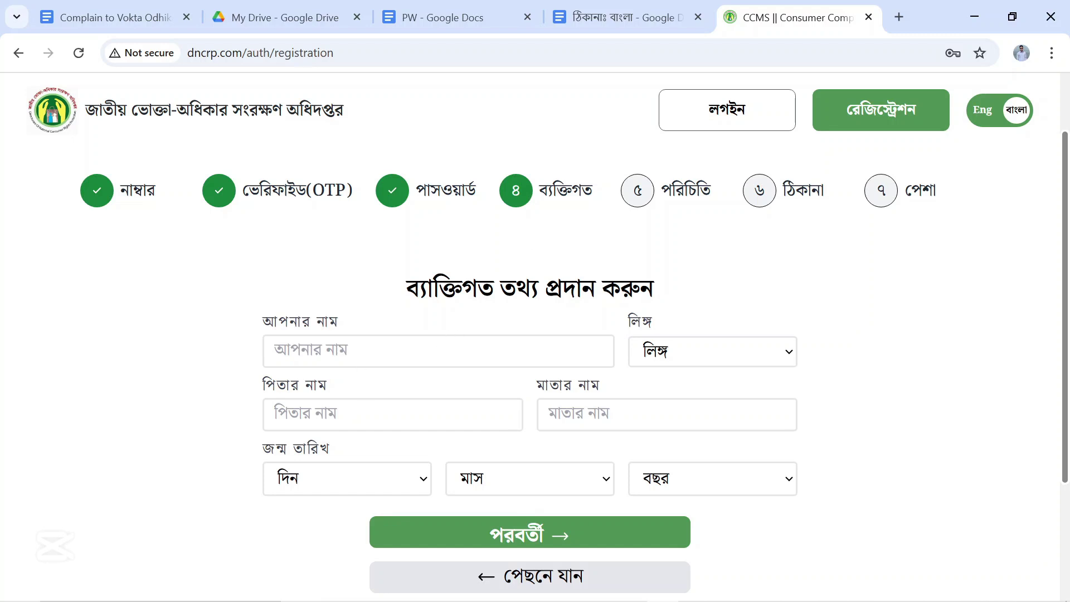
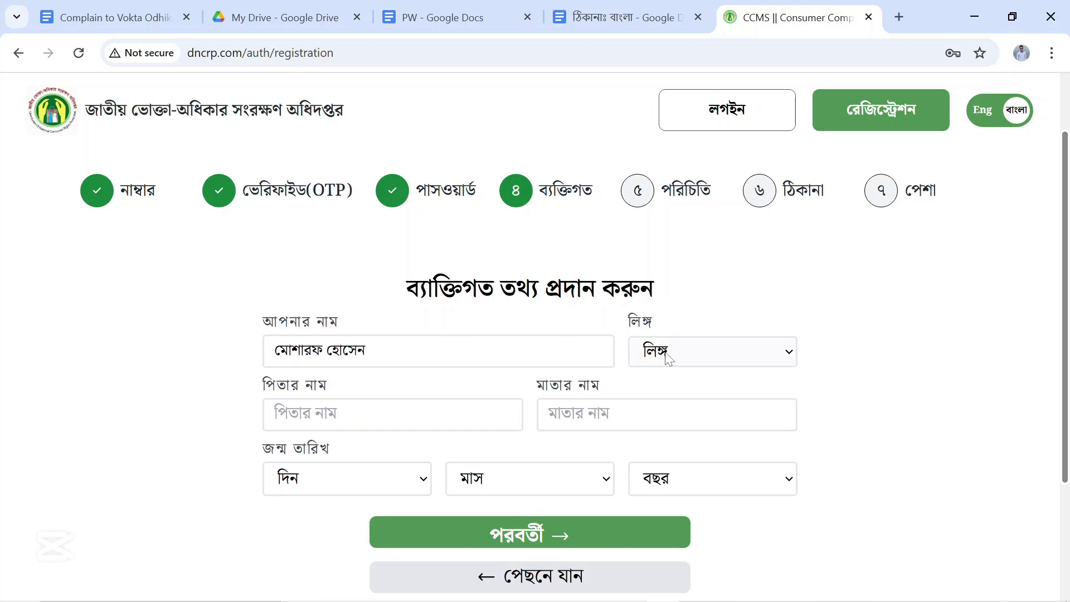
# Enter the full name, set gender to পুরুষ, and fill in the father's and mother's names.
pyautogui.click(667, 357)
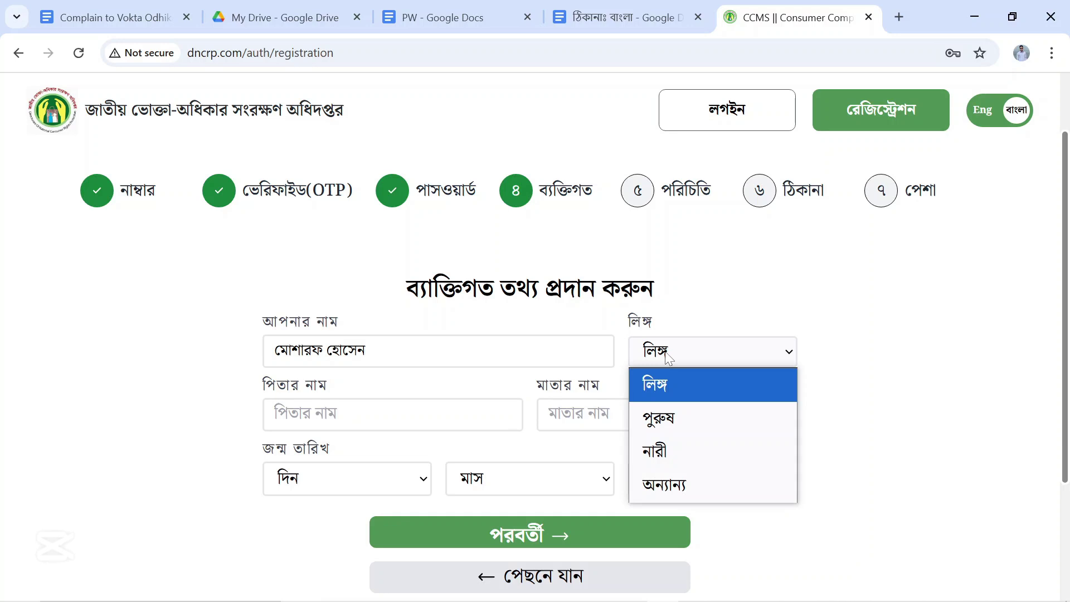
pyautogui.click(668, 419)
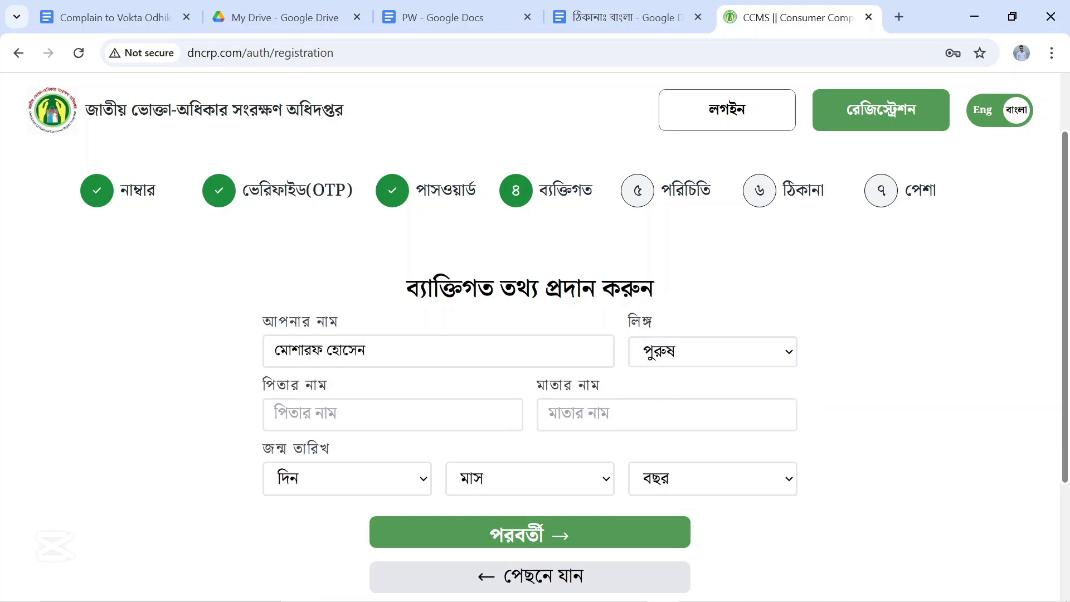
pyautogui.press('Tab')
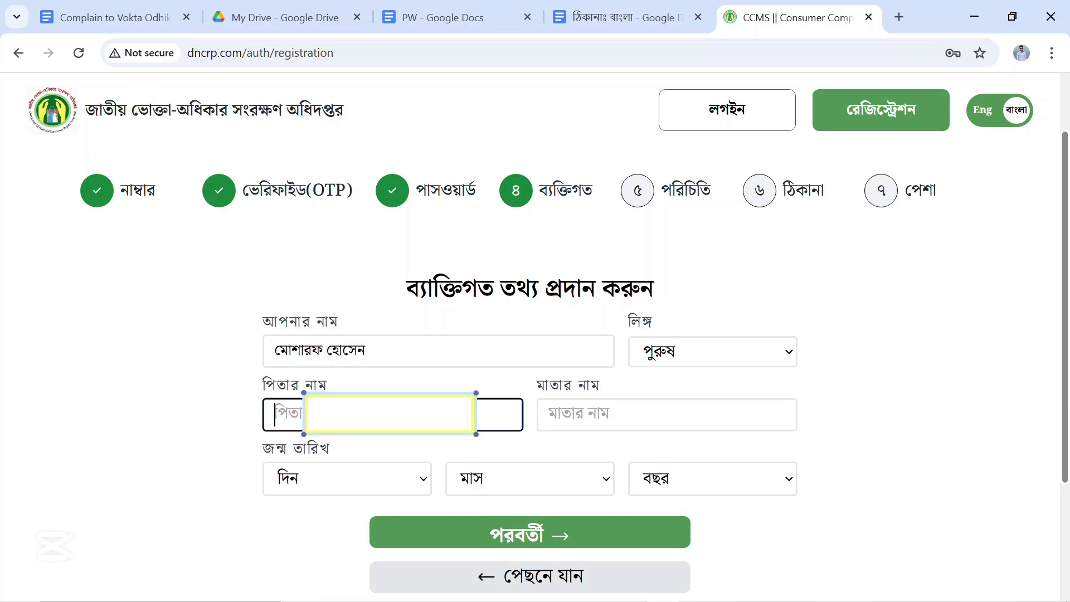
pyautogui.write('মোঃ')
pyautogui.press('Tab')
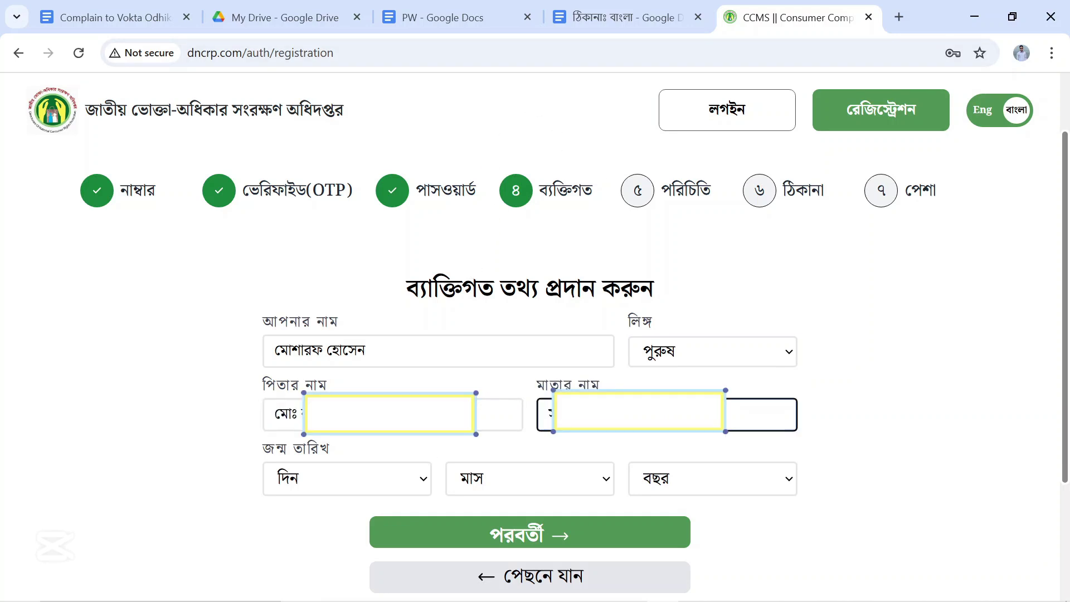
pyautogui.click(198, 478)
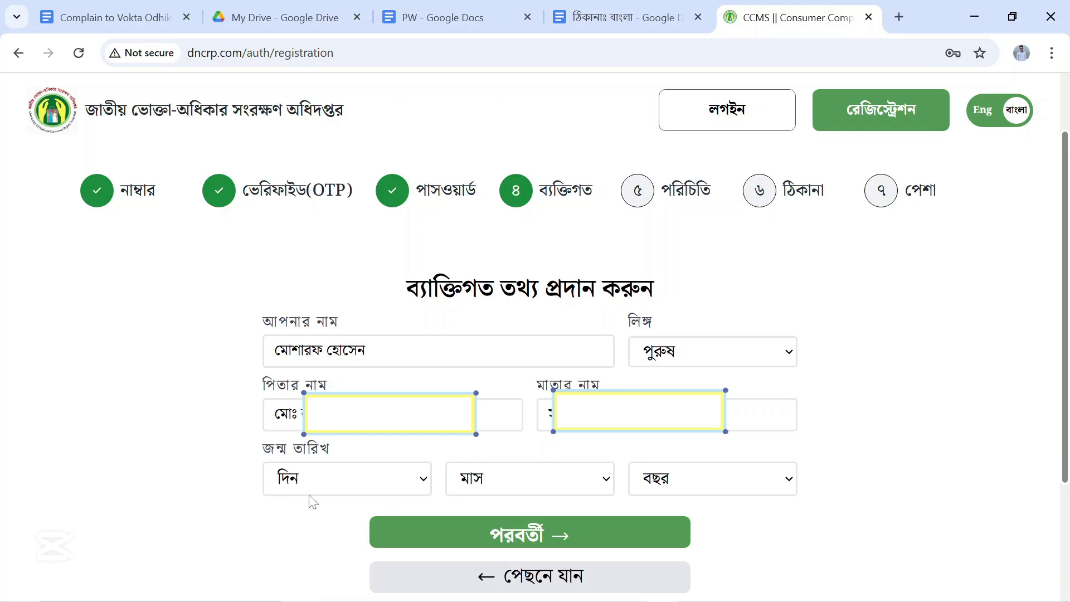
# Pick the day of birth and continue to the identity information step.
pyautogui.click(330, 488)
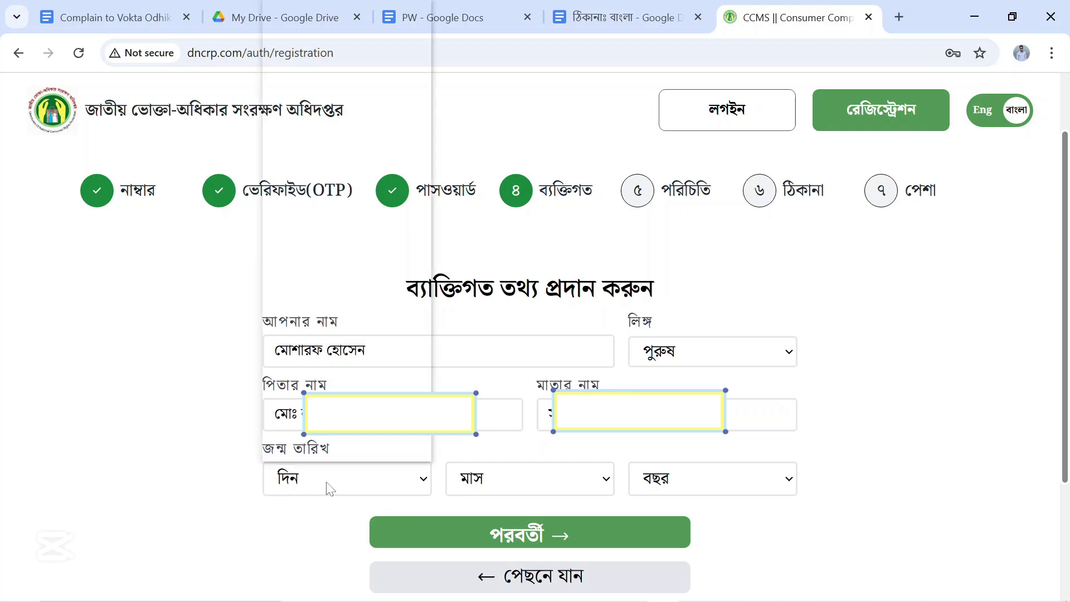
pyautogui.click(331, 384)
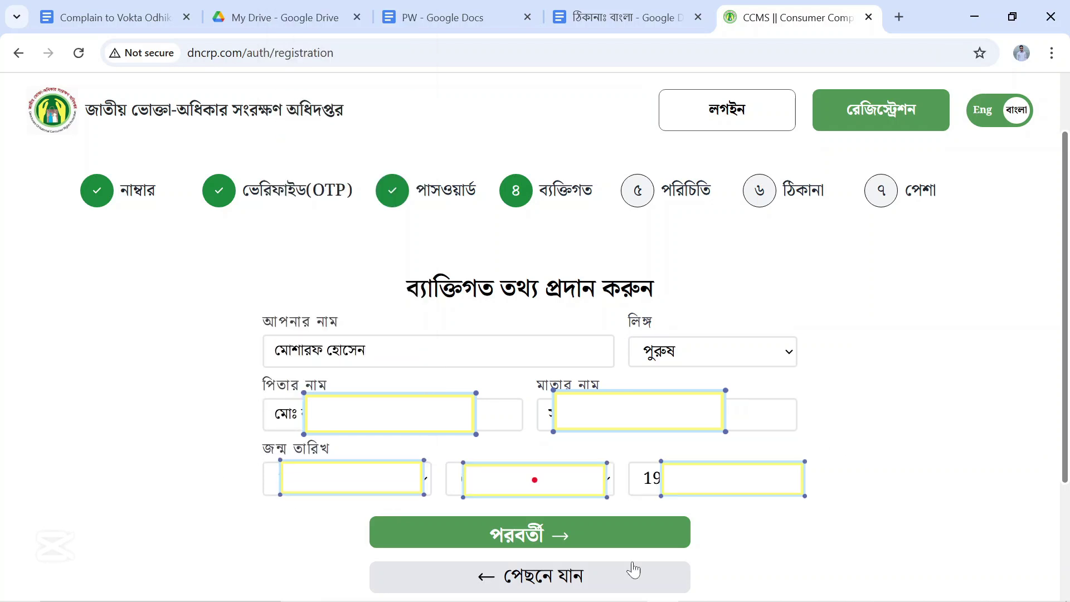
pyautogui.click(582, 549)
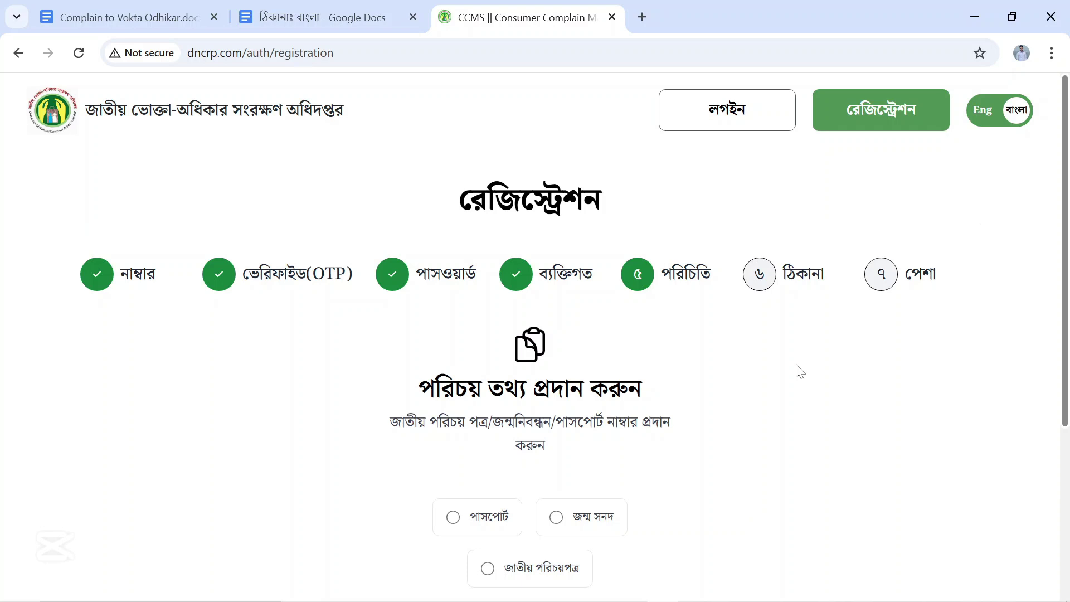
# Choose জাতীয় পরিচয়পত্র as the identity document type for the ID number.
pyautogui.scroll(-2, 799, 371)
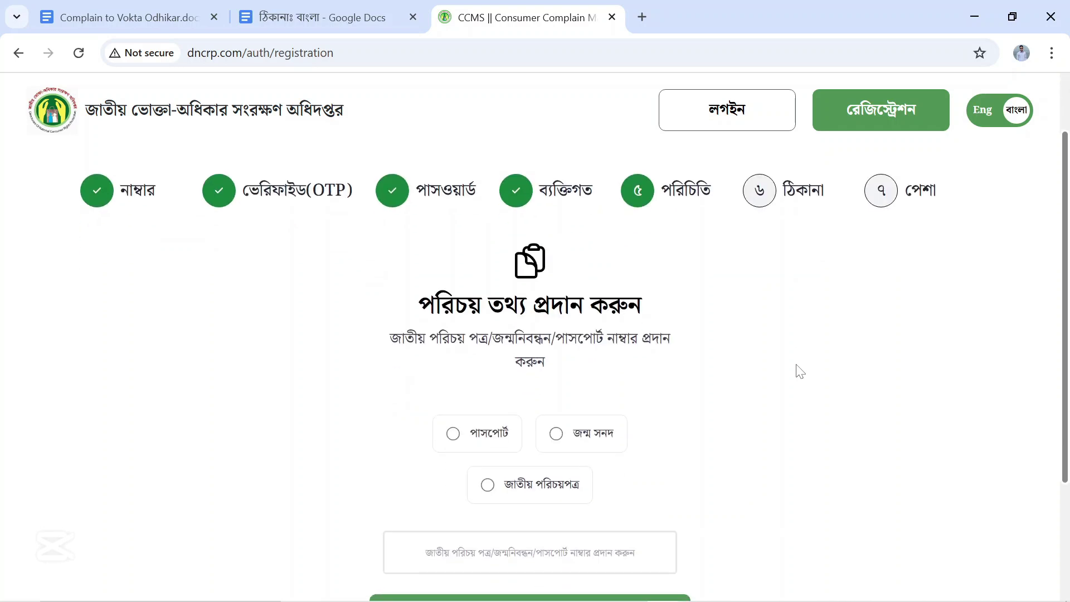
pyautogui.scroll(-2, 799, 371)
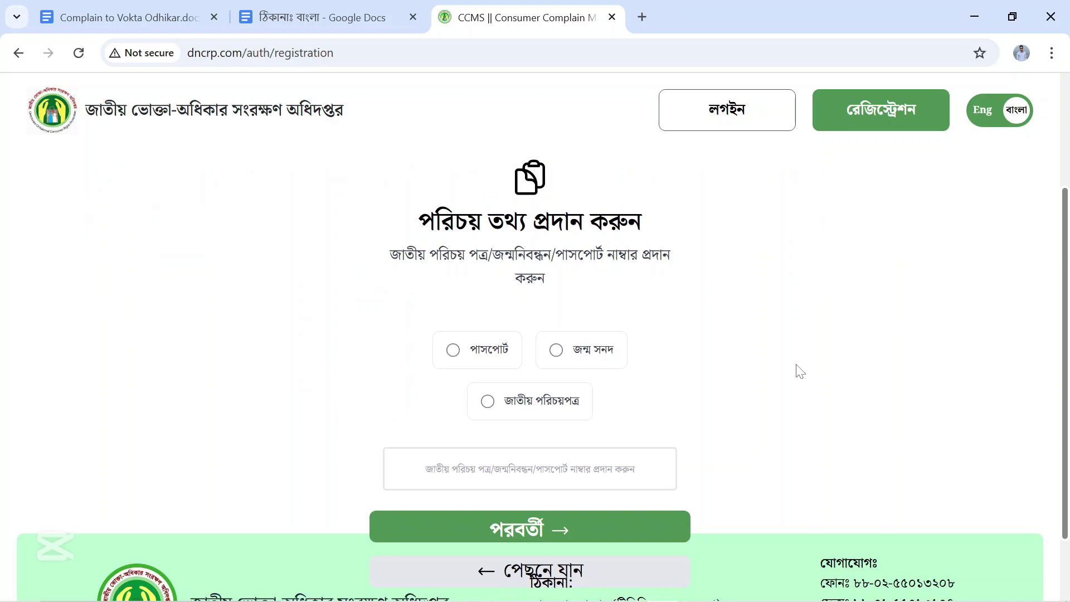
pyautogui.scroll(2, 799, 371)
pyautogui.click(487, 484)
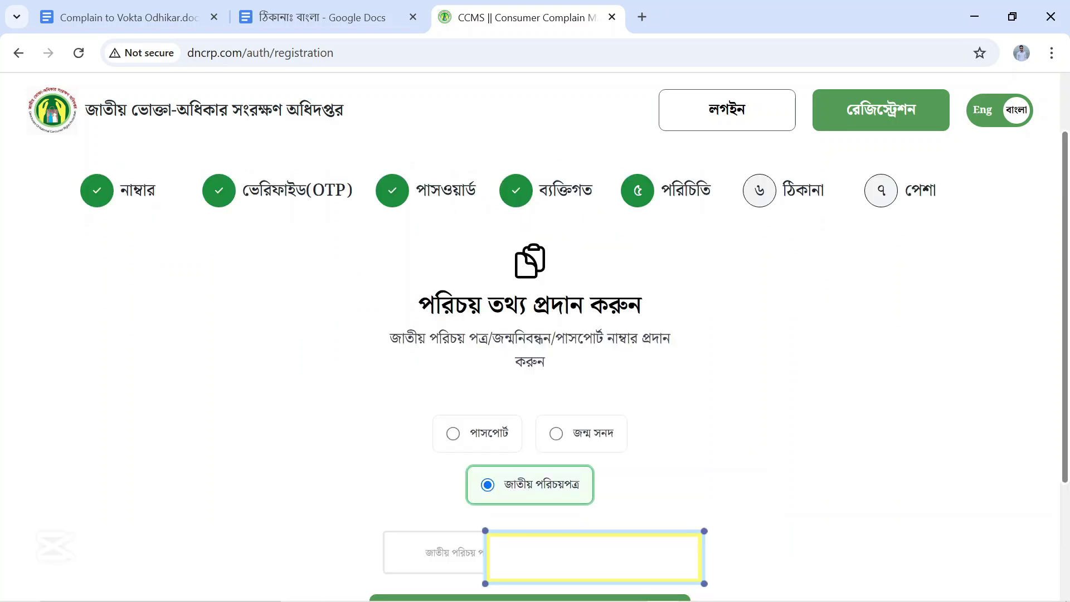
pyautogui.scroll(-2, 778, 440)
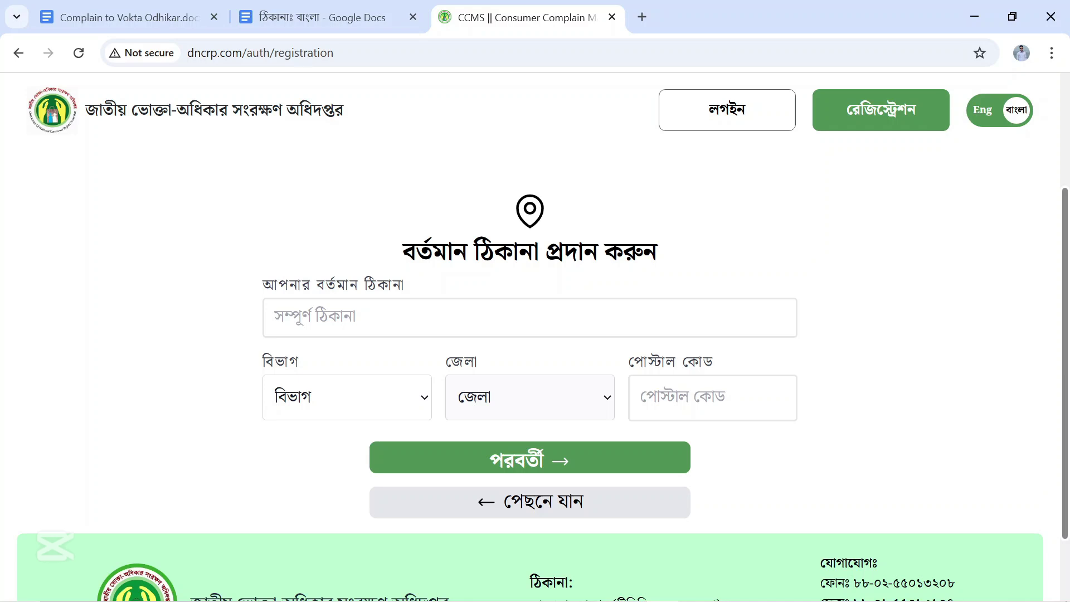
# Enter the present address and set both division and district to ঢাকা.
pyautogui.click(290, 318)
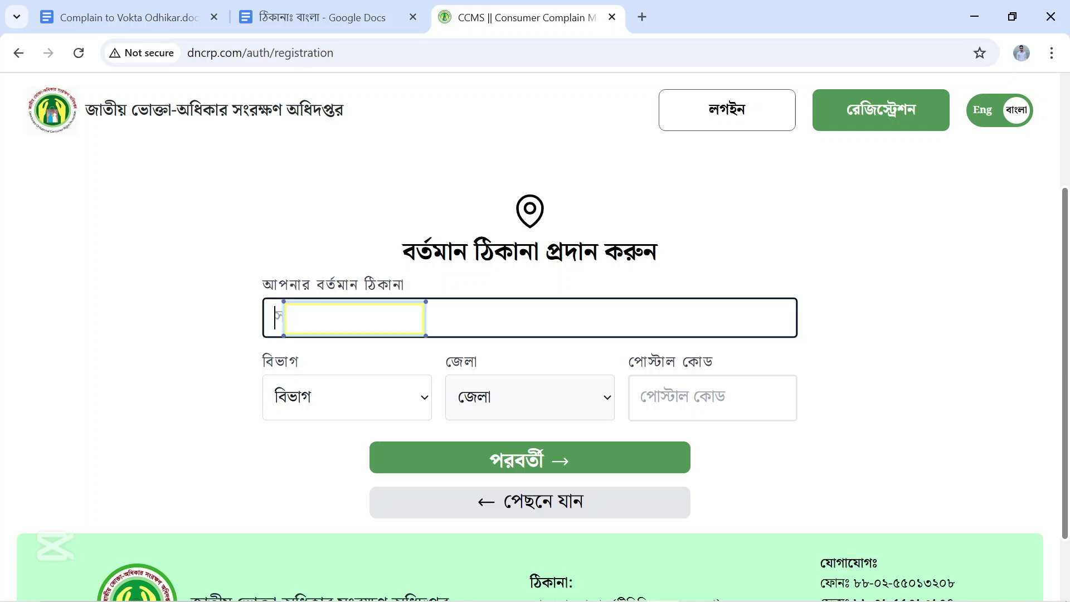
pyautogui.write('র')
pyautogui.click(316, 402)
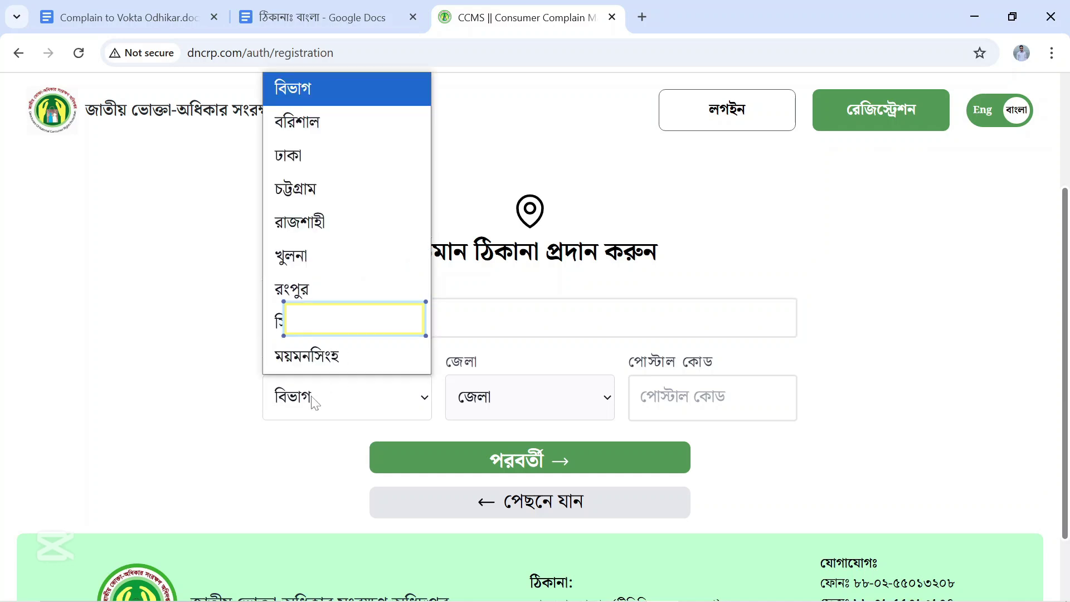
pyautogui.click(309, 157)
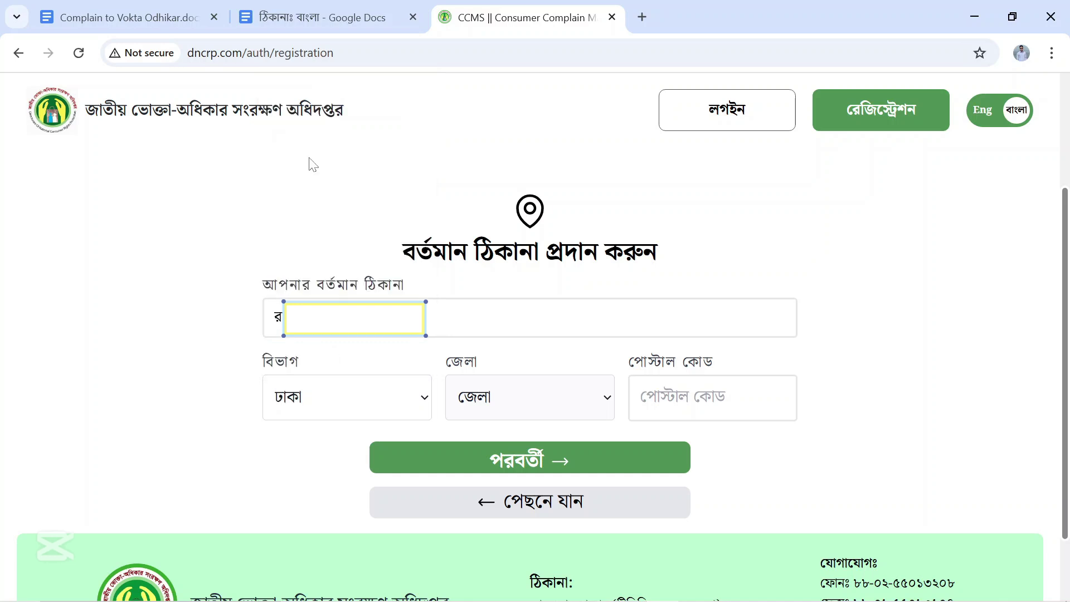
pyautogui.click(479, 411)
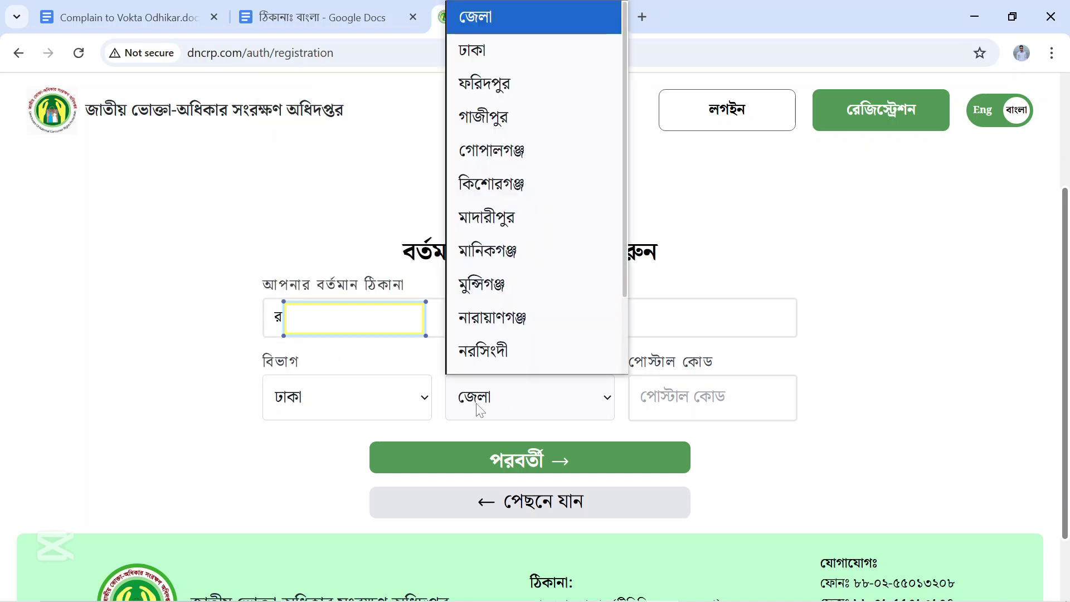
pyautogui.scroll(-1, 476, 223)
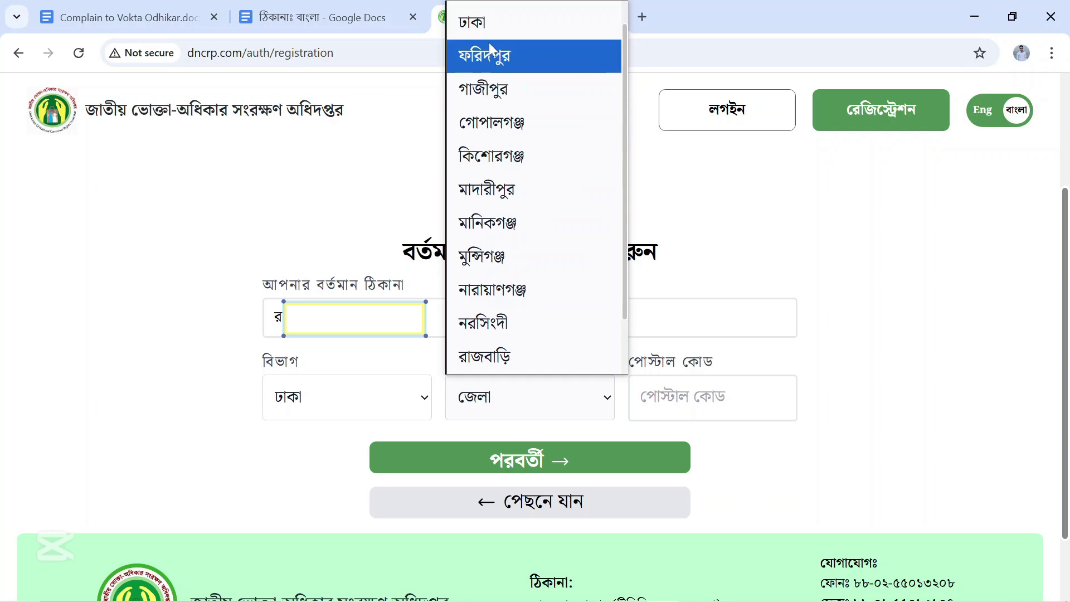
pyautogui.click(487, 25)
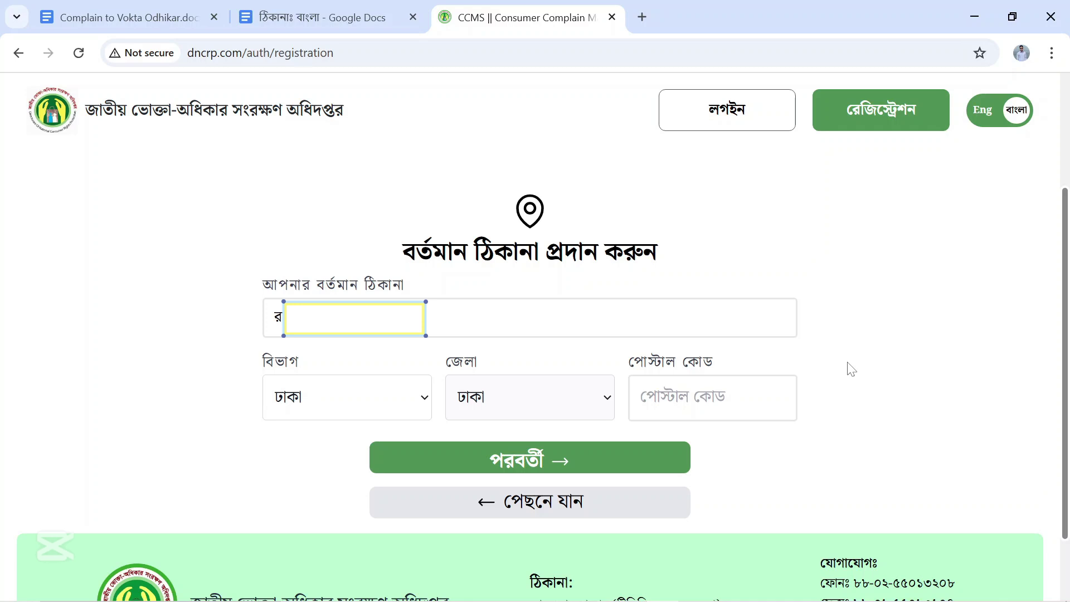
# Fill in the postal code and continue to the professional information step.
pyautogui.click(641, 397)
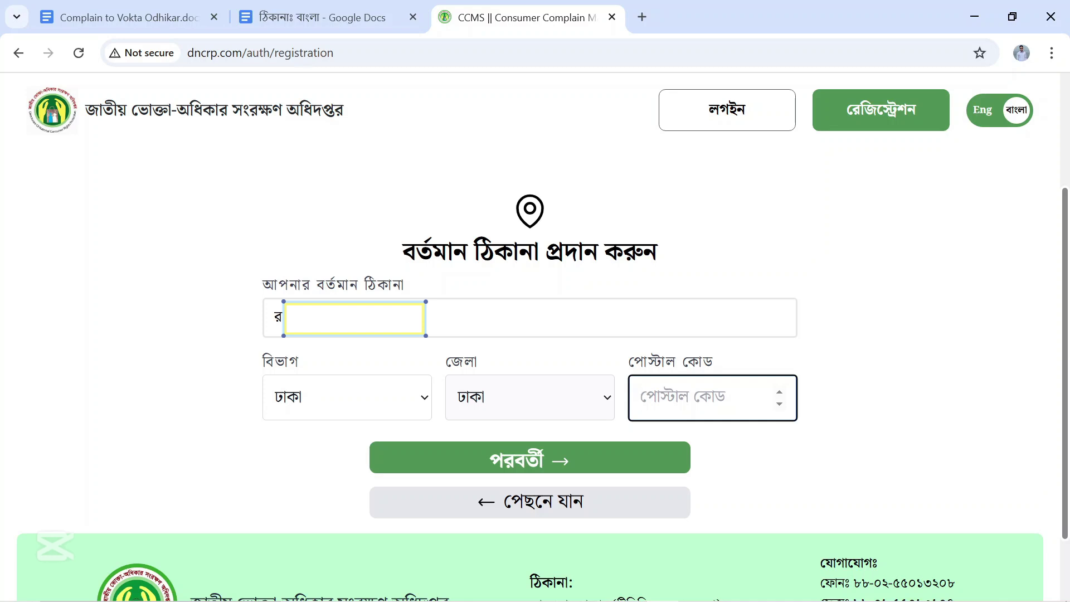
pyautogui.write('1')
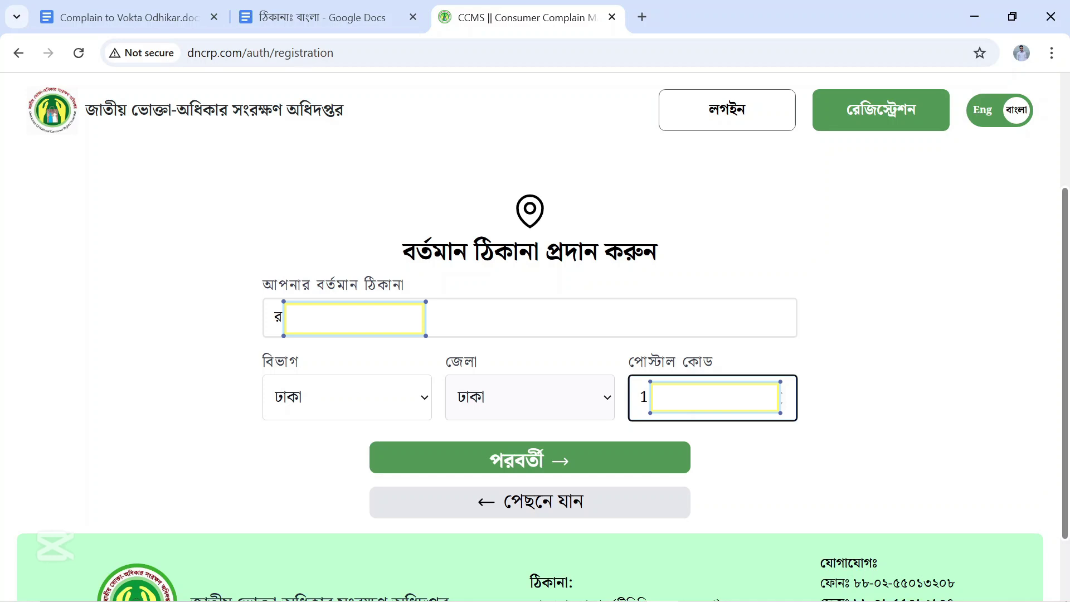
pyautogui.click(605, 465)
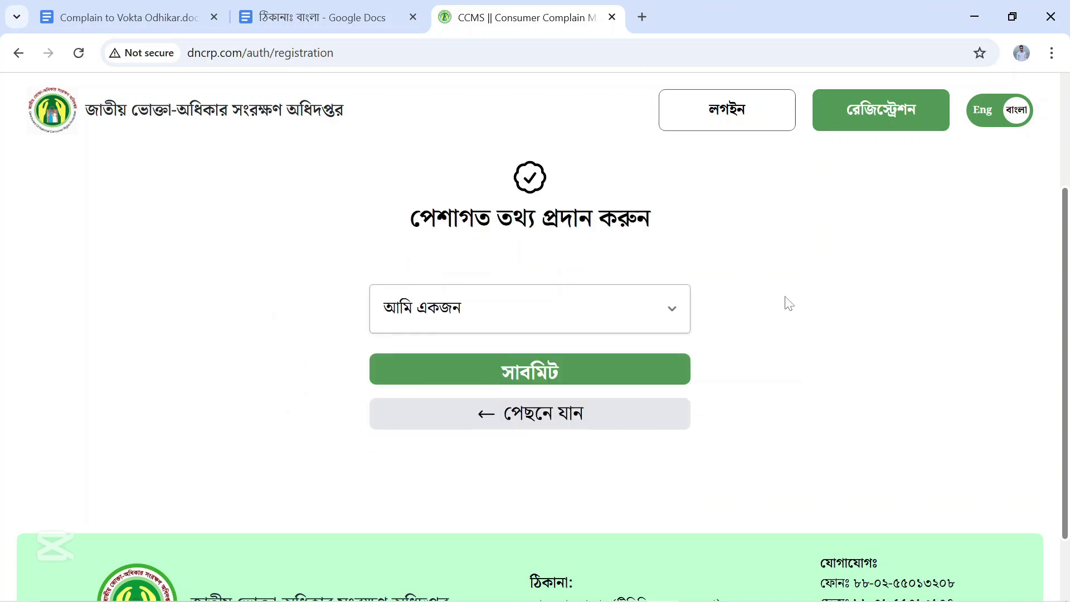
# Set the profession to চাকুরীজীবী and submit it.
pyautogui.click(681, 318)
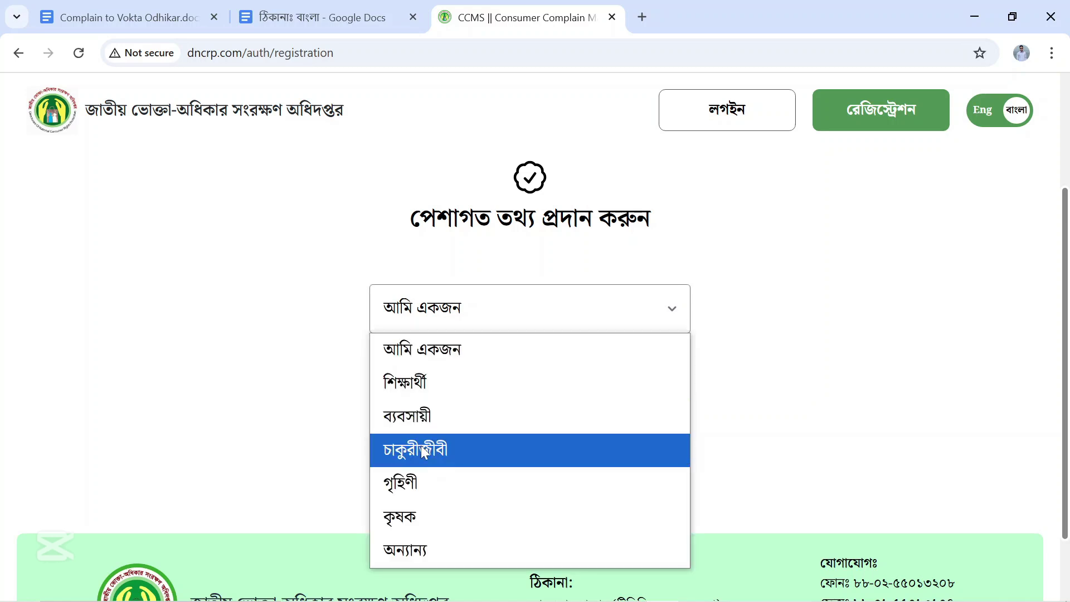
pyautogui.click(423, 451)
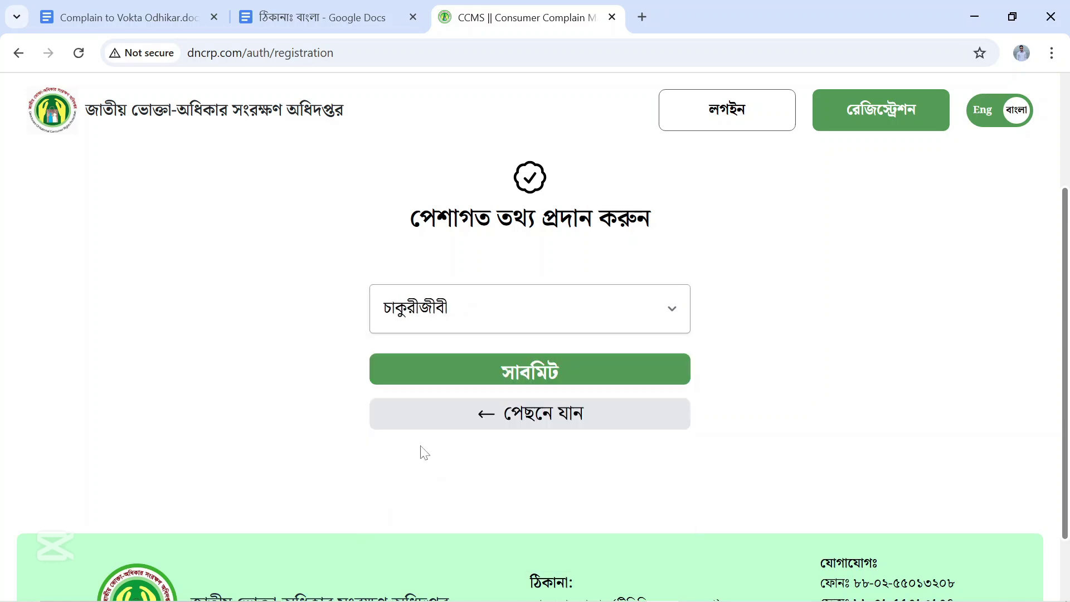
pyautogui.click(562, 382)
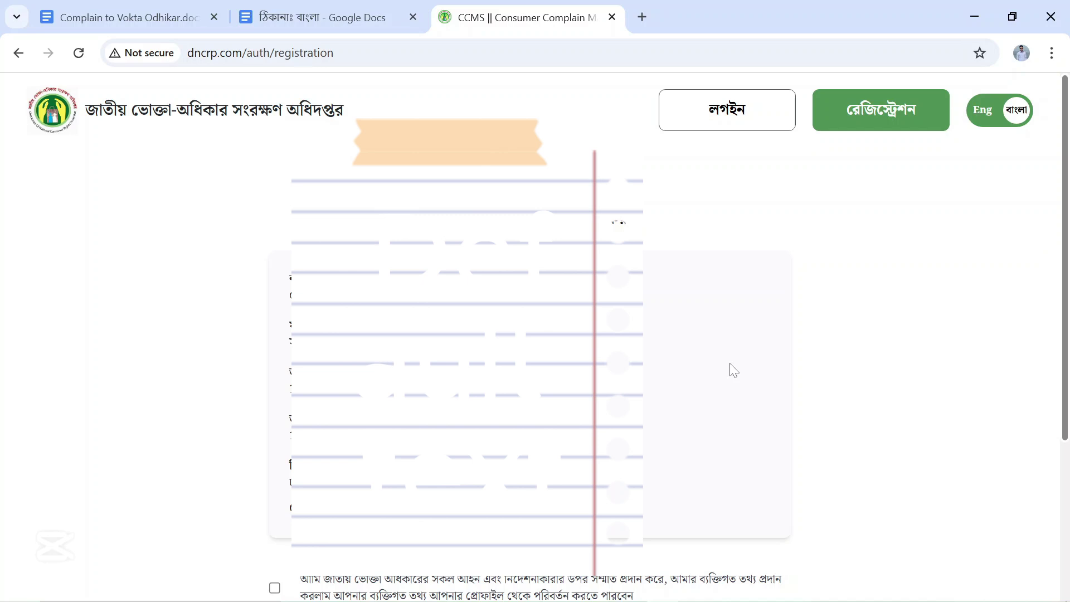
# Accept the consent terms and complete the registration.
pyautogui.scroll(-1, 267, 473)
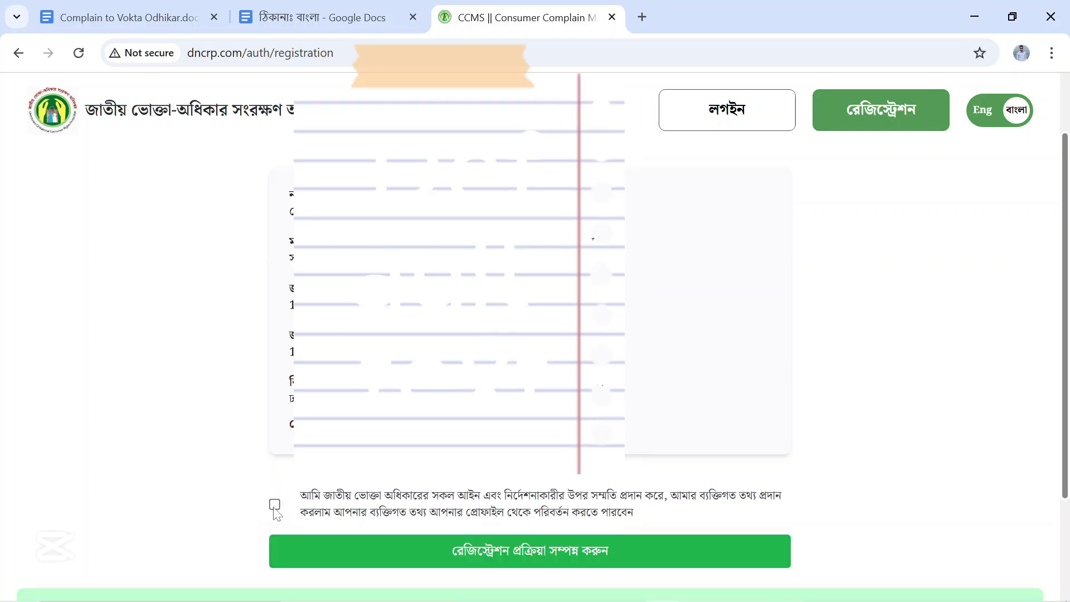
pyautogui.click(275, 505)
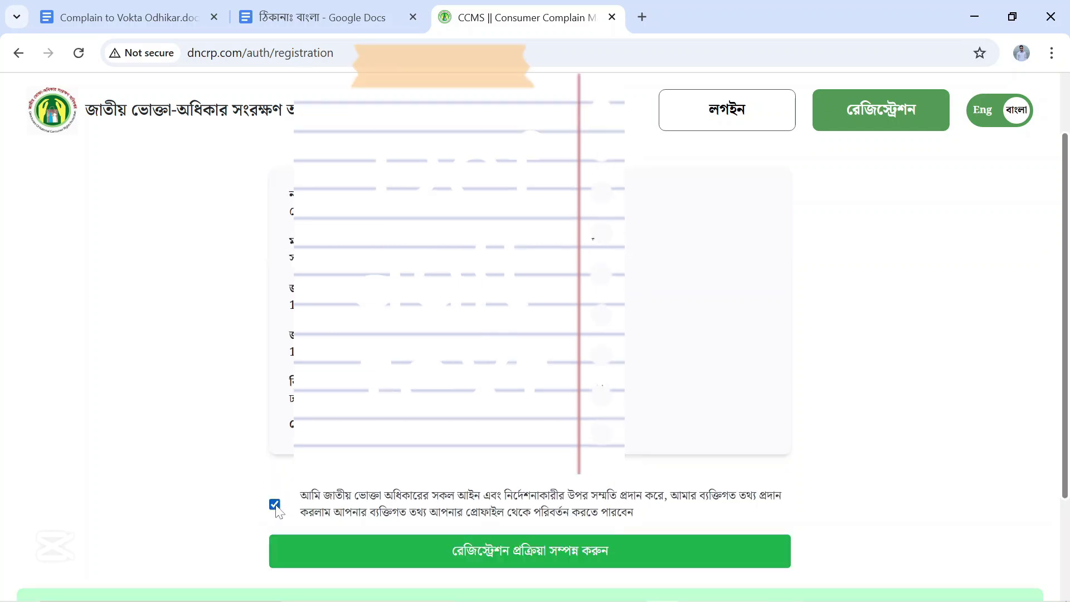
pyautogui.click(564, 558)
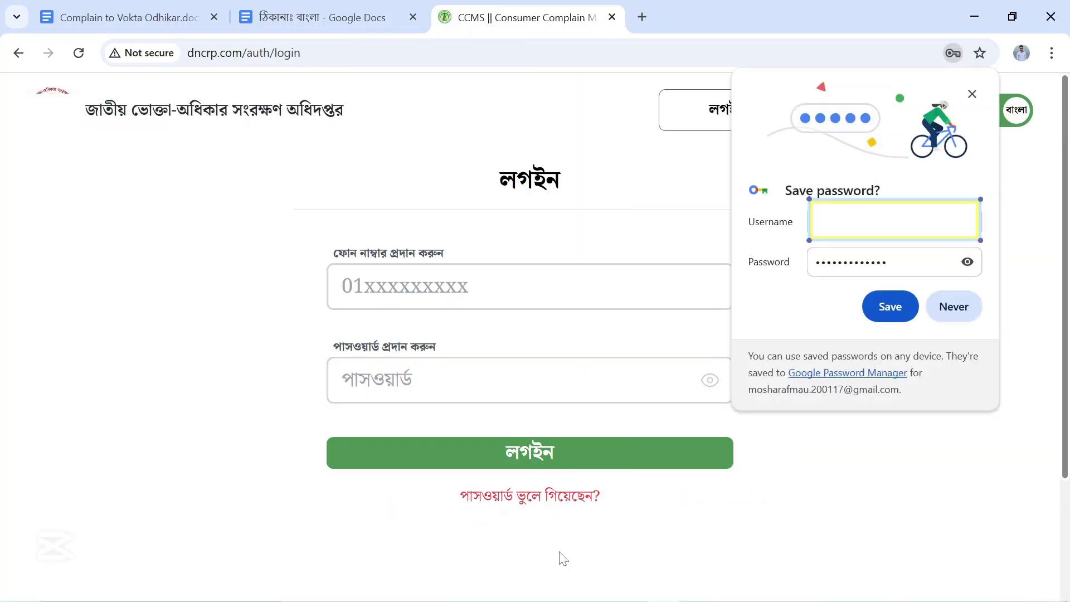
# Decline Chrome's save-password offer, then log in with the registered phone number and password.
pyautogui.click(1013, 334)
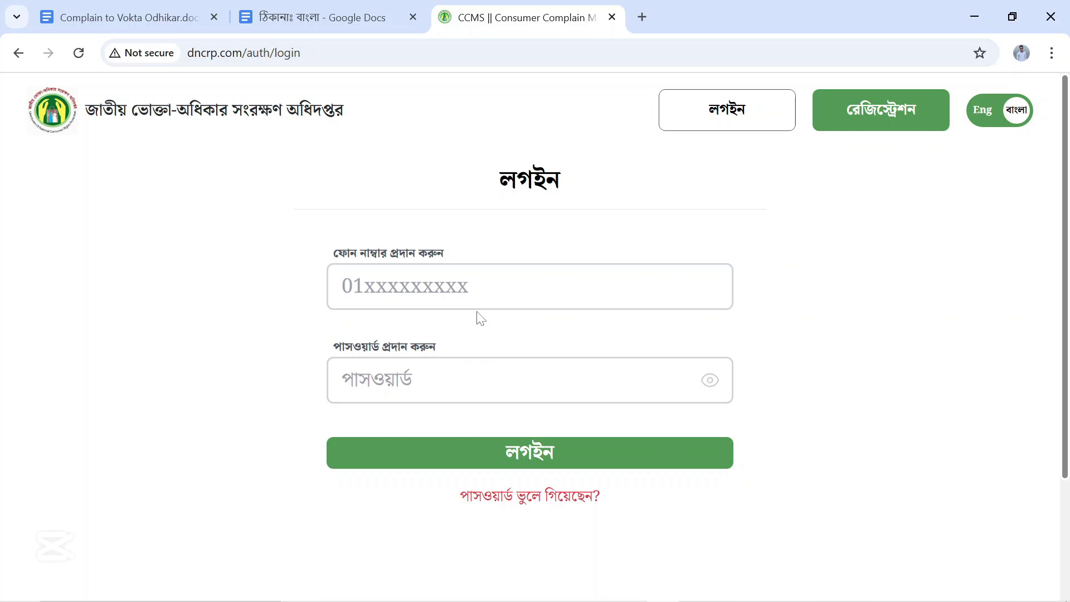
pyautogui.click(478, 296)
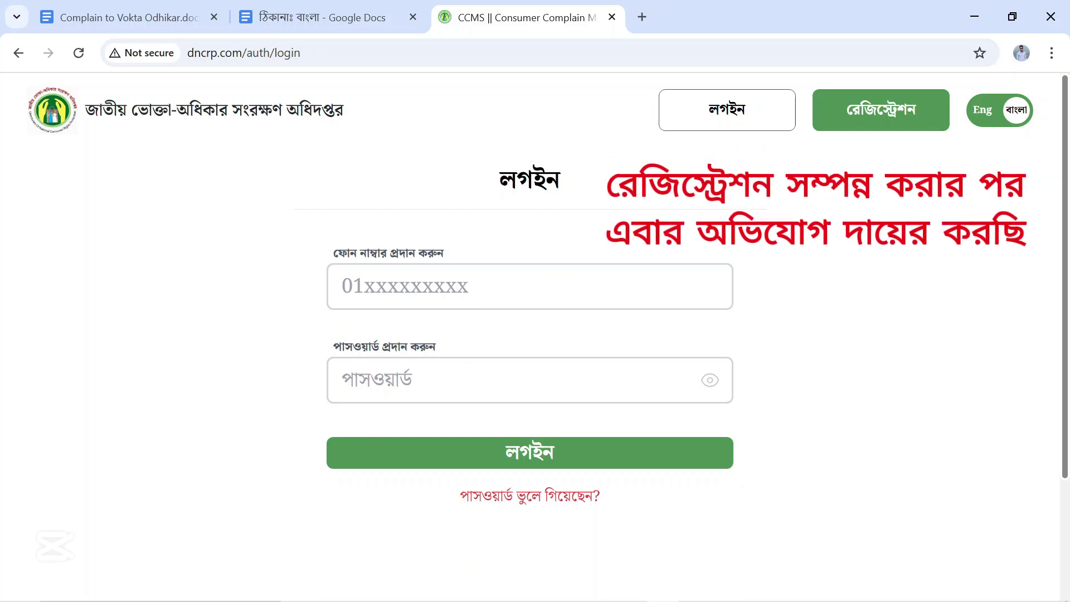
pyautogui.write('0171')
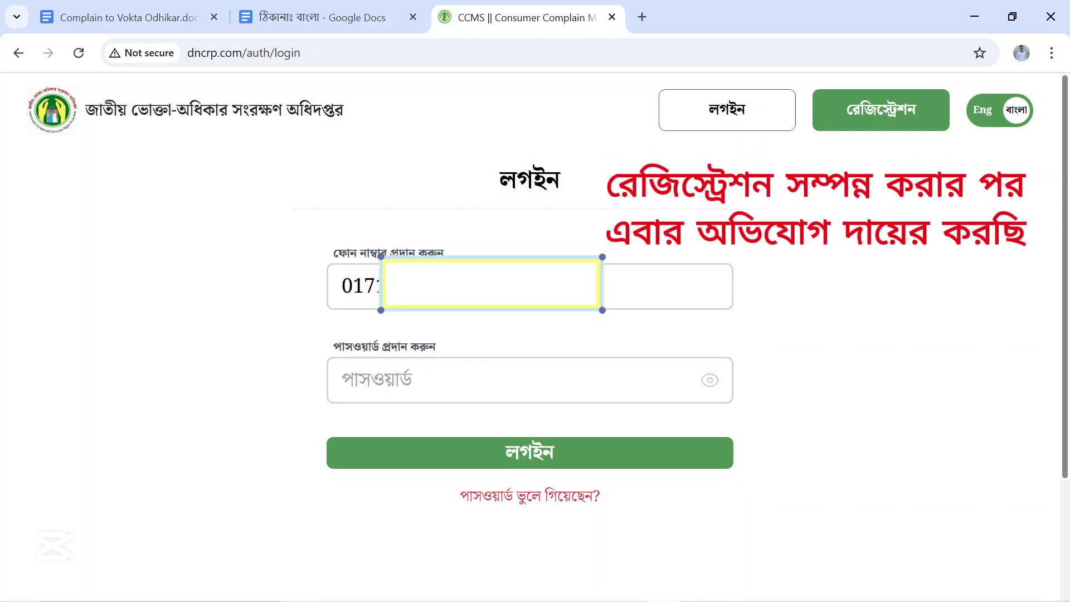
pyautogui.press('Tab')
pyautogui.hotkey('ctrl', 'v')
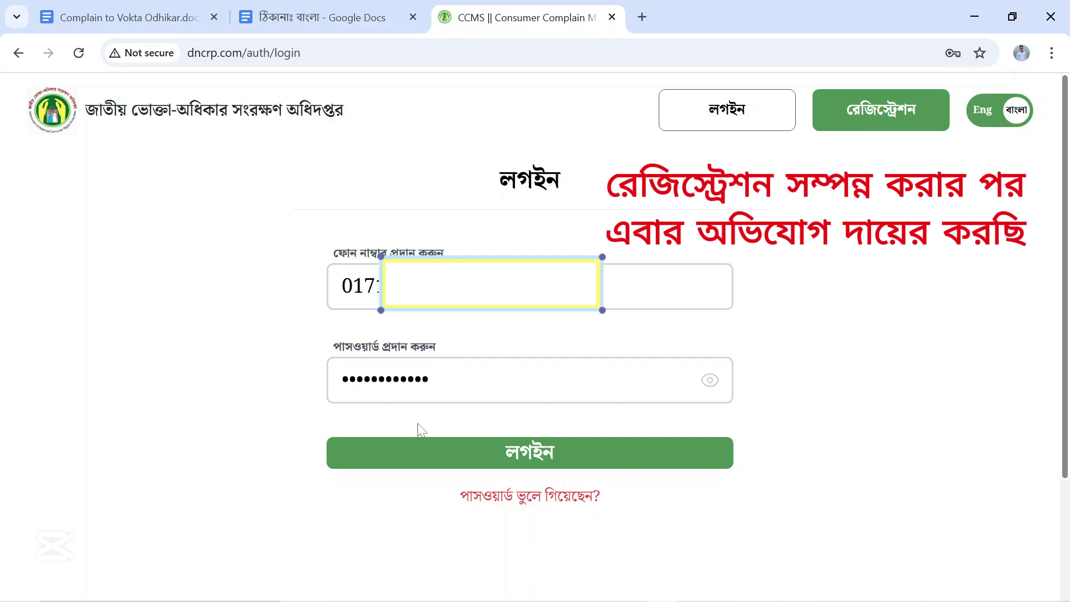
pyautogui.click(425, 460)
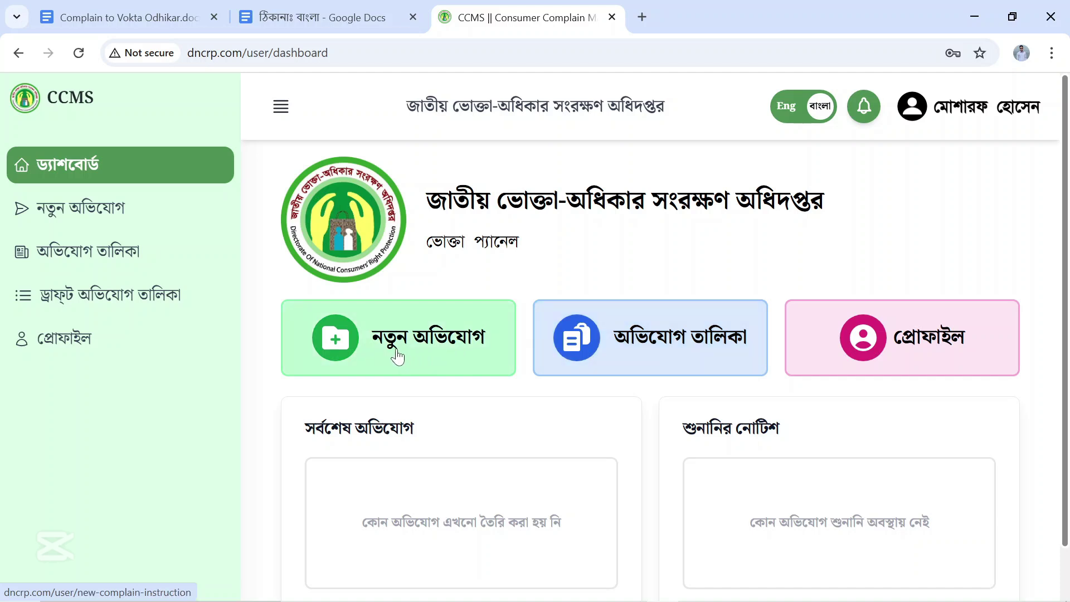
# Open নতুন অভিযোগ from the dashboard and proceed past the rules with আবেদন করুন.
pyautogui.click(343, 348)
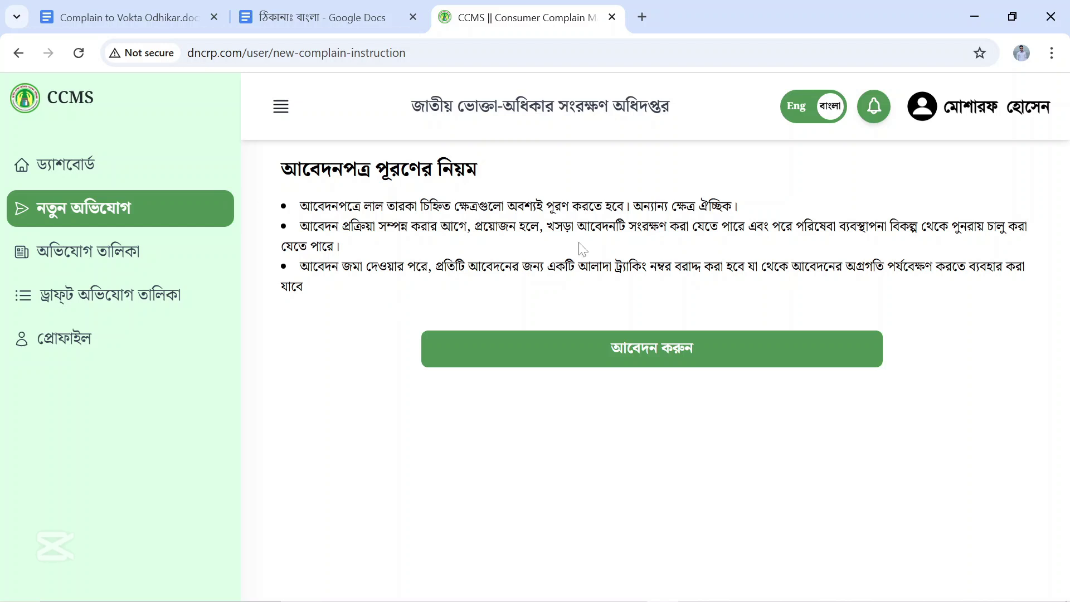
pyautogui.click(666, 354)
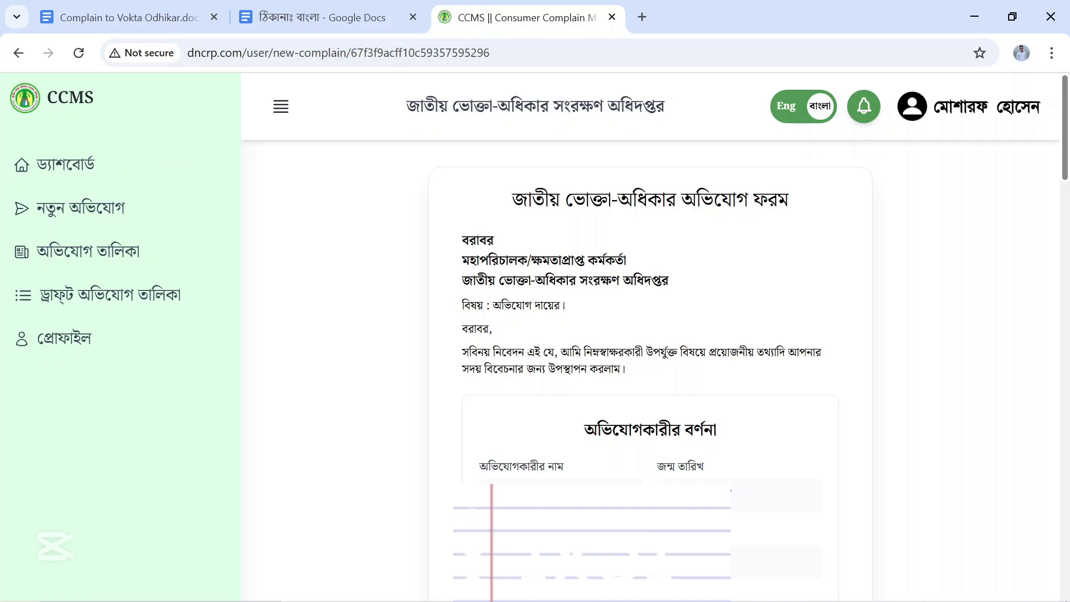
pyautogui.moveTo(462, 234); pyautogui.dragTo(672, 286)
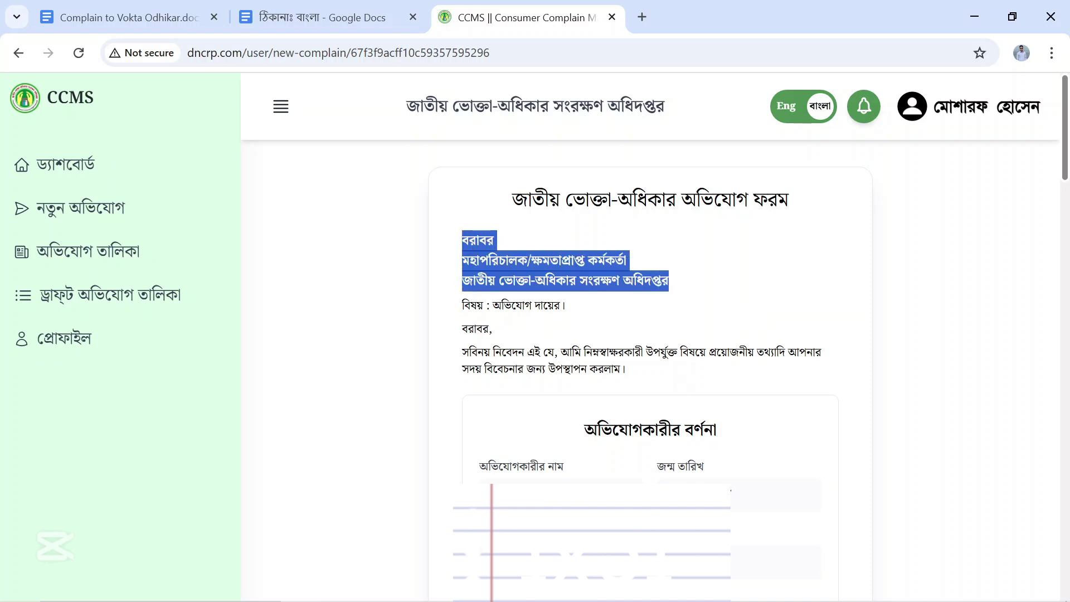
pyautogui.scroll(-6, 751, 464)
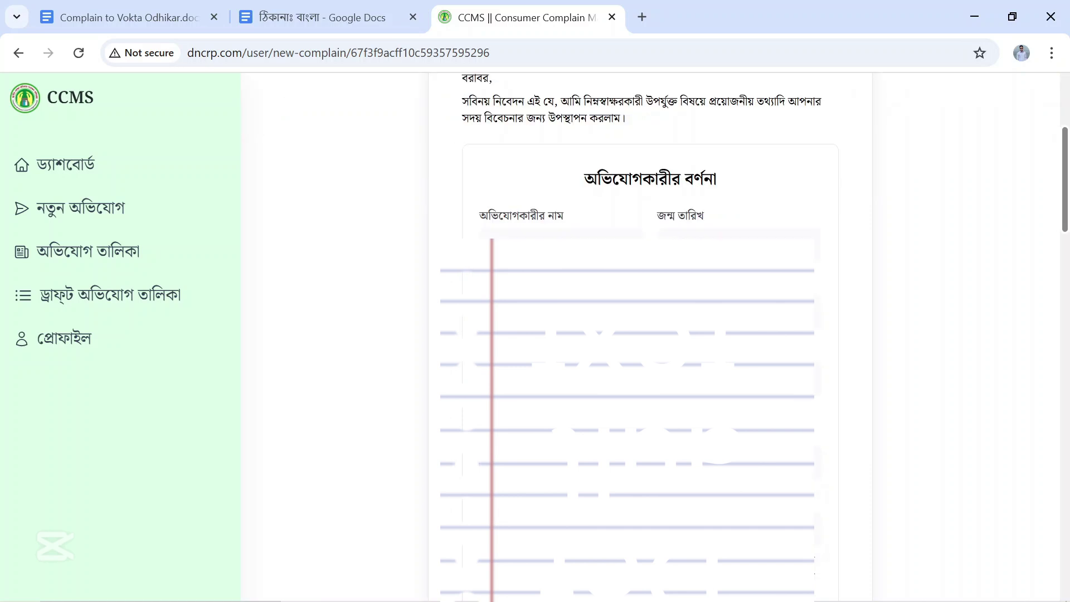
pyautogui.scroll(-5, 650, 335)
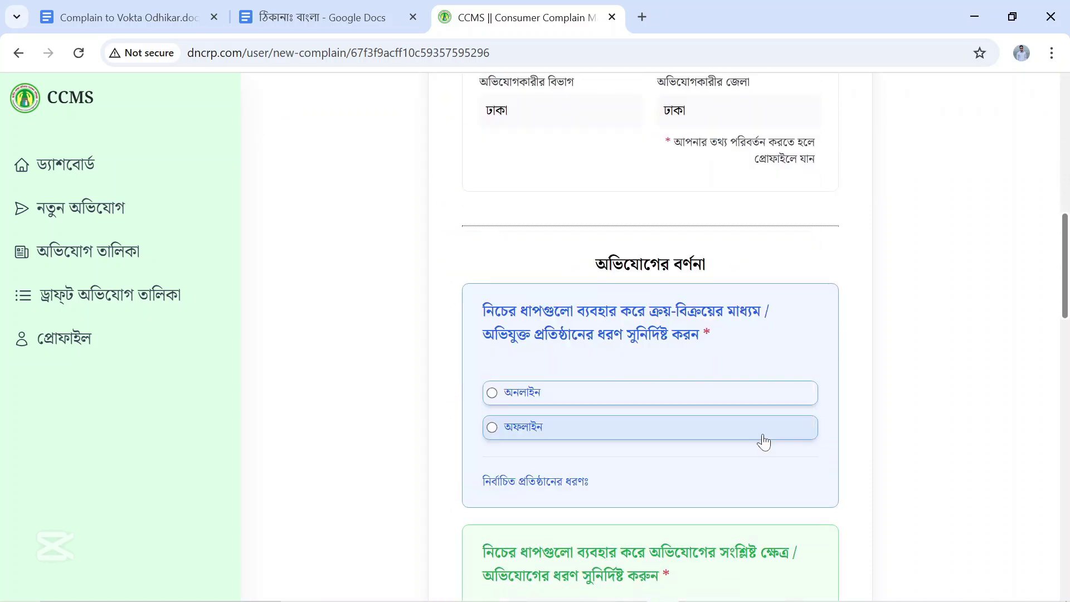
pyautogui.scroll(-3, 763, 442)
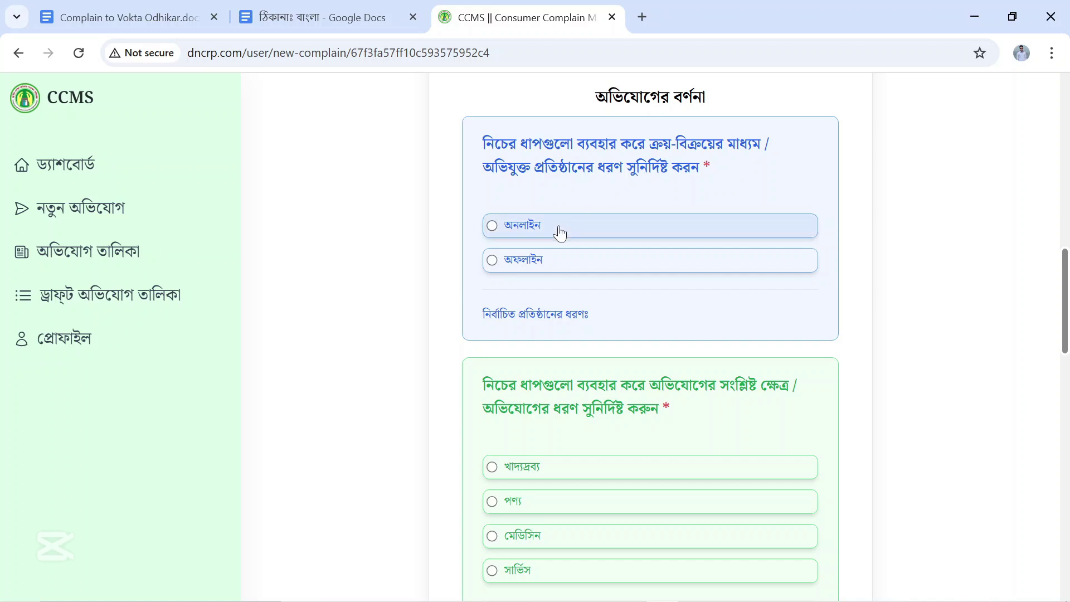
# Mark the business as অনলাইন and pick the টেলিযোগাযোগ ও ইন্টারনেট category.
pyautogui.click(492, 226)
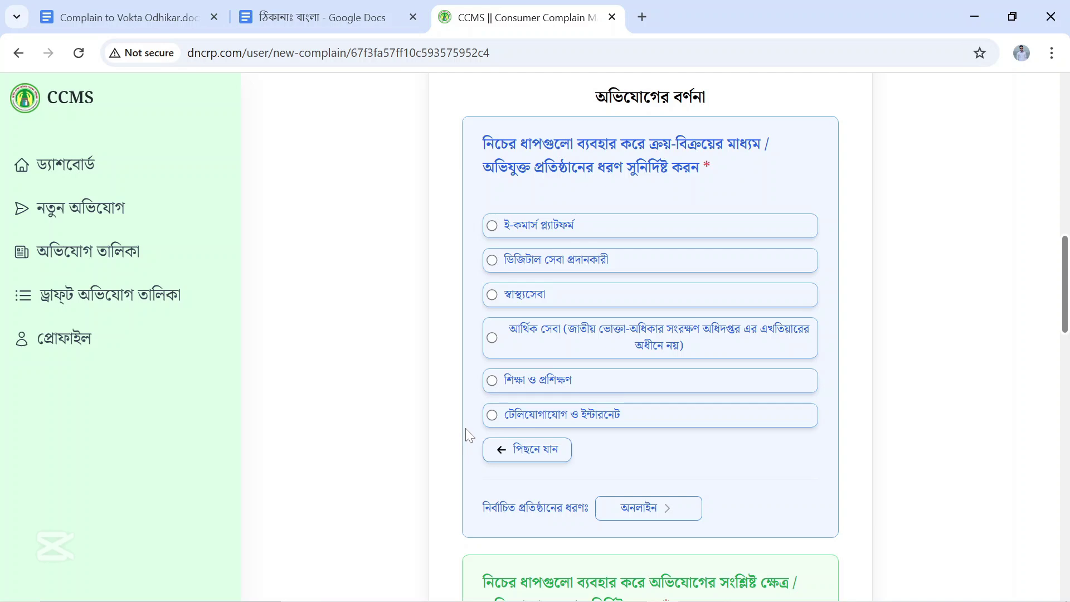
pyautogui.click(492, 416)
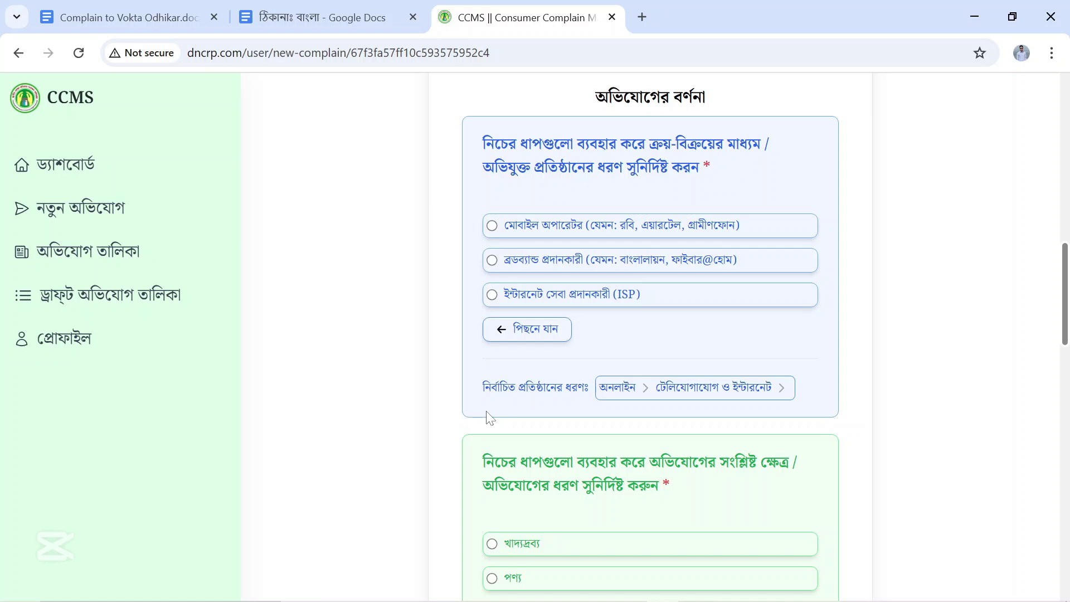
# Choose সার্ভিস, then সেবার প্রদানে দেরি, then the প্রতিশ্রুত সেবা সরবরাহে দেরি complaint type.
pyautogui.scroll(-1, 490, 418)
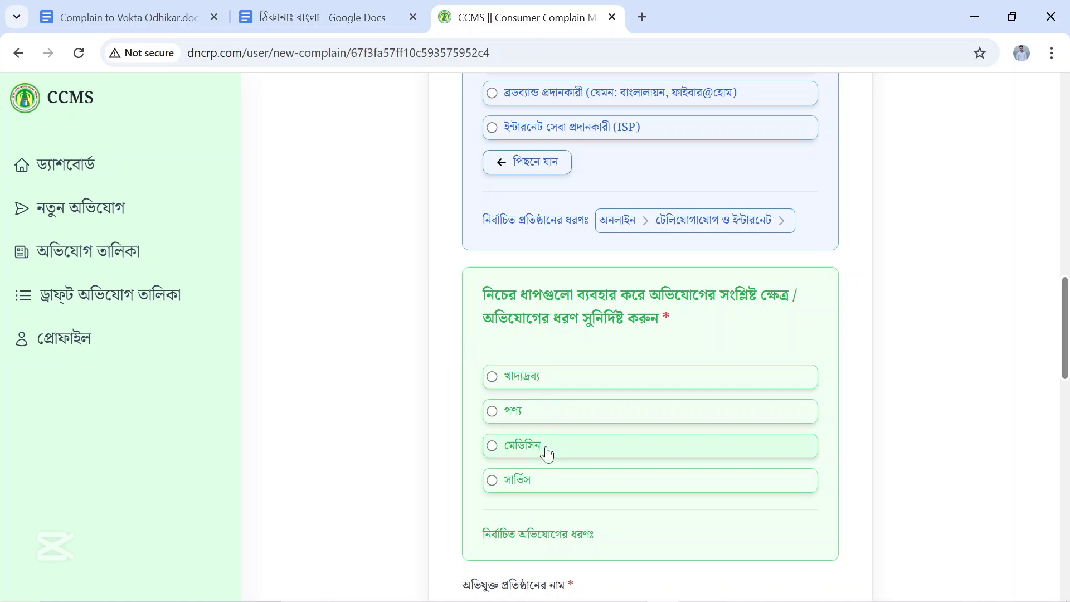
pyautogui.click(492, 482)
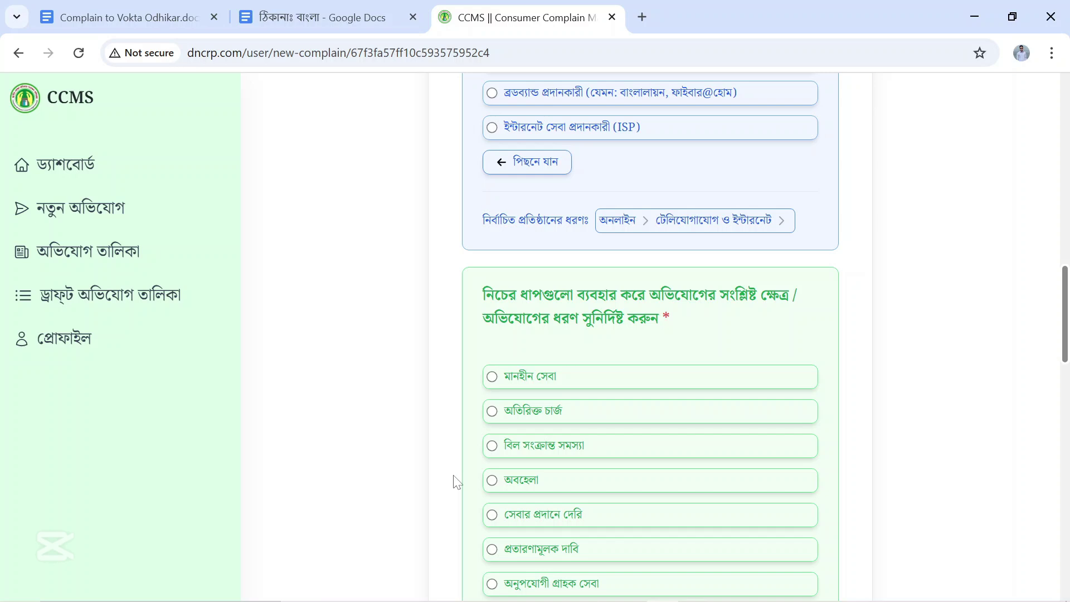
pyautogui.scroll(-1, 457, 482)
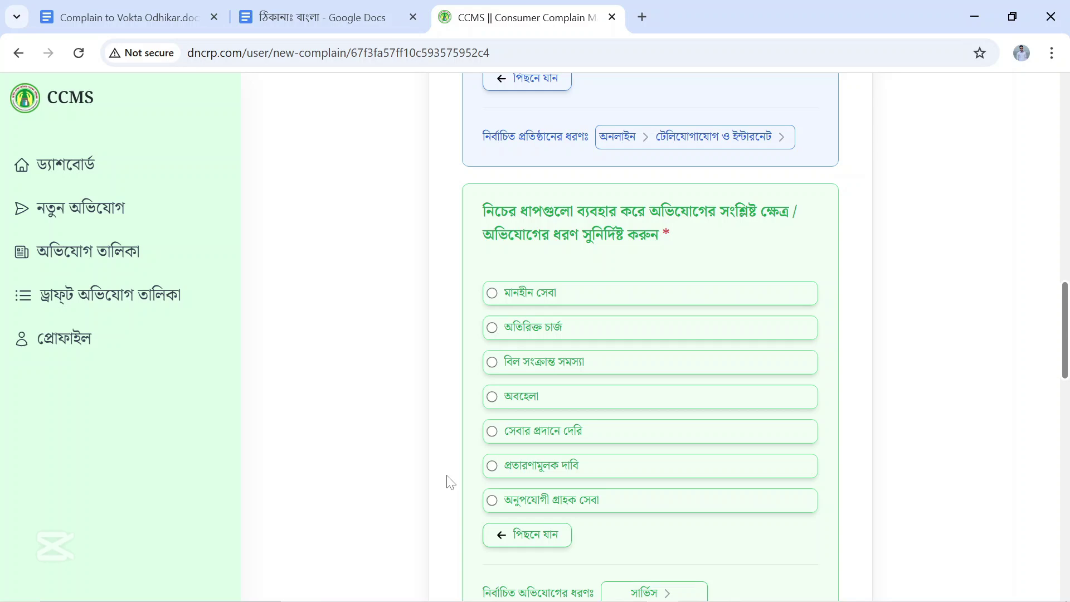
pyautogui.click(492, 431)
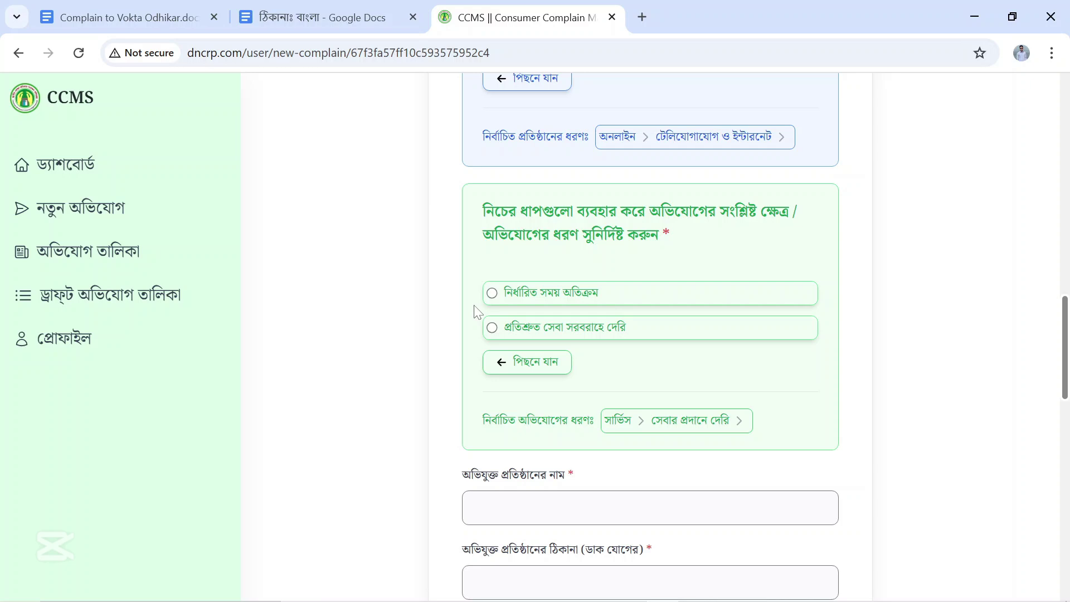
pyautogui.click(492, 329)
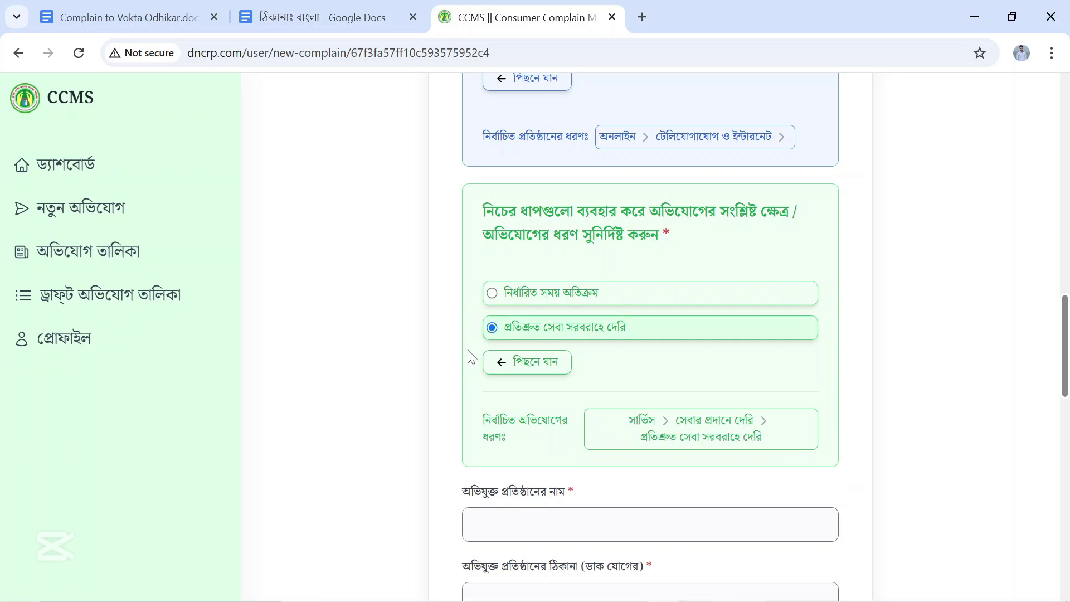
pyautogui.scroll(-2, 474, 357)
pyautogui.scroll(-2, 474, 357)
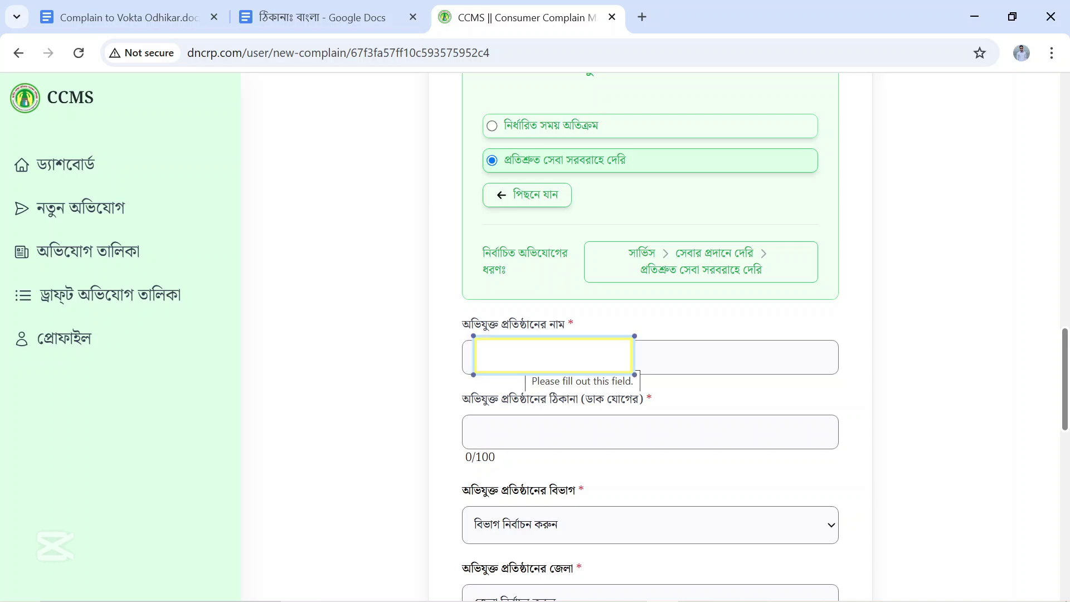
# Enter Dhaka as the accused business's postal address.
pyautogui.click(472, 358)
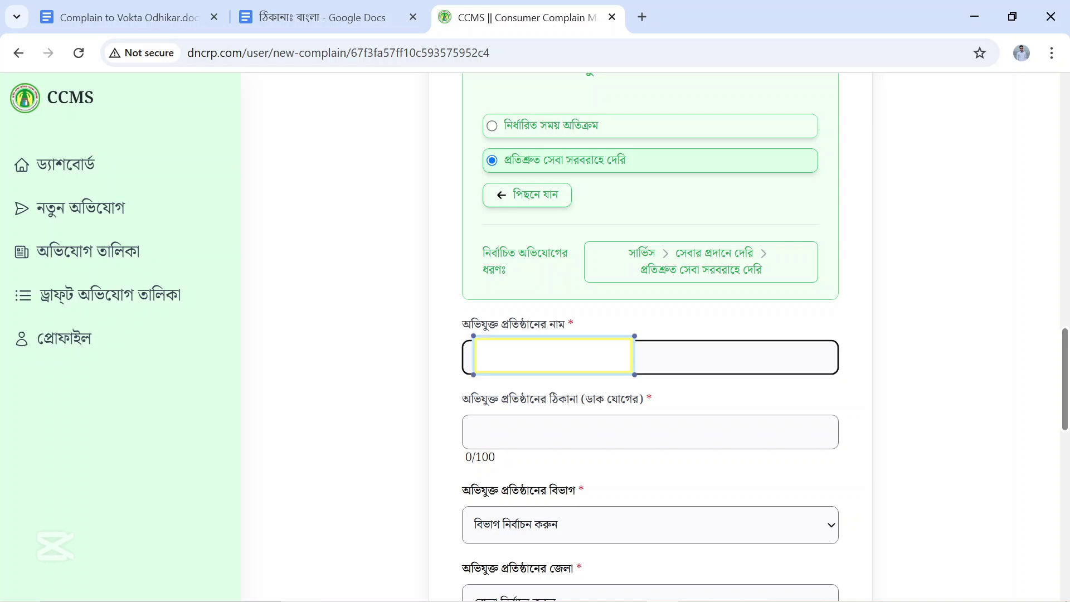
pyautogui.click(674, 407)
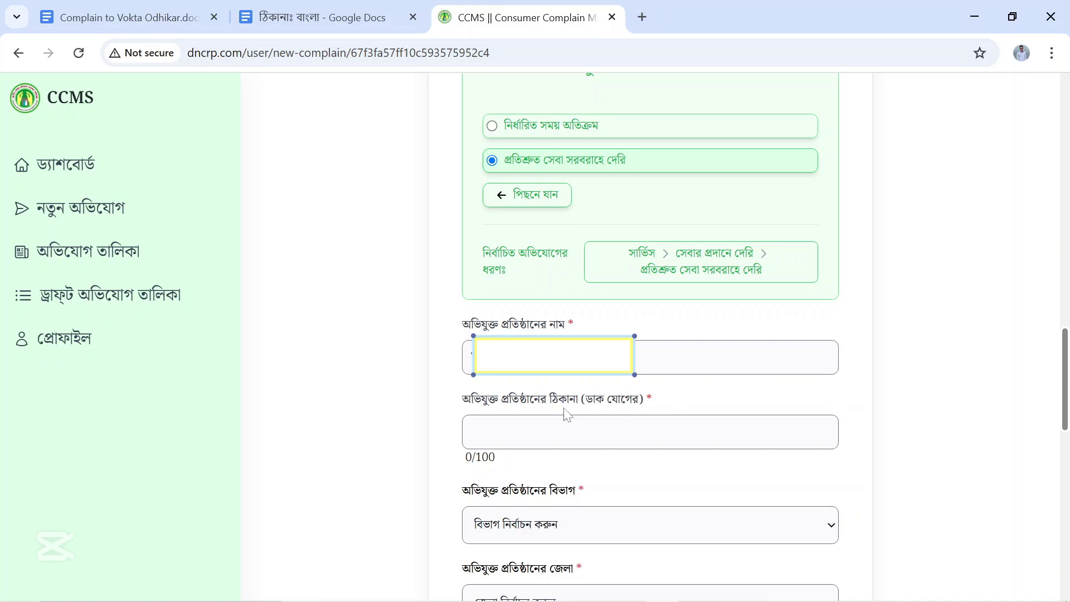
pyautogui.click(472, 431)
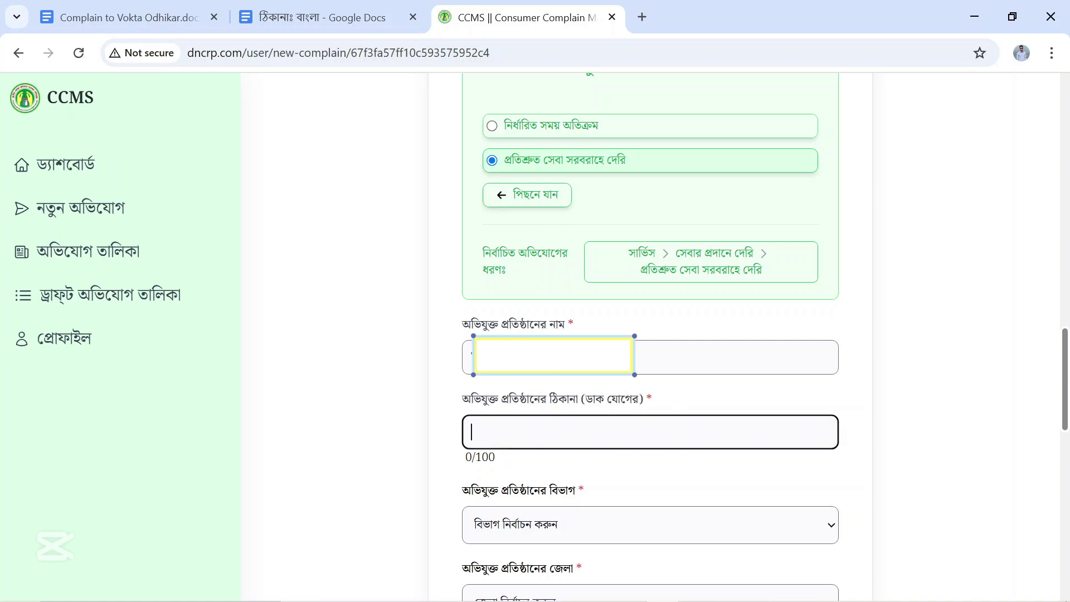
pyautogui.write('Dhaka')
# Set the accused business's division and district both to ঢাকা.
pyautogui.scroll(-2, 650, 523)
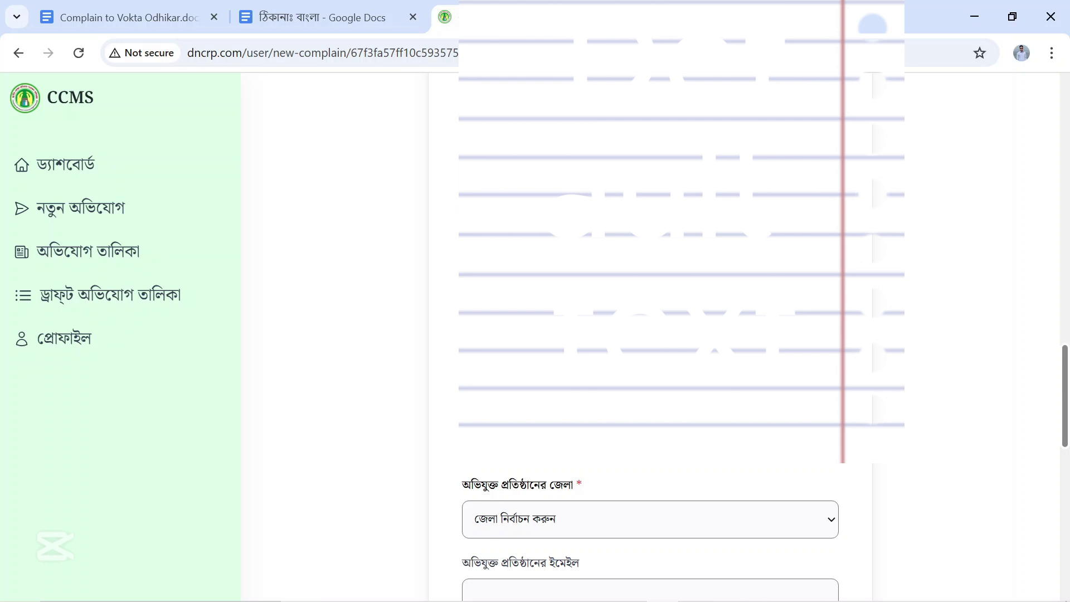
pyautogui.scroll(-4, 650, 529)
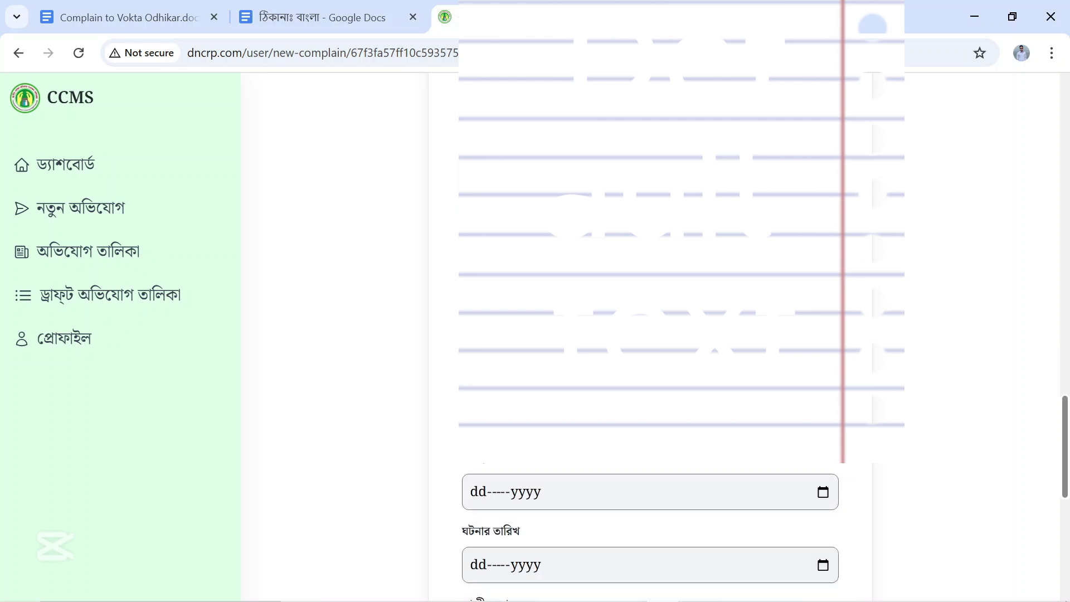
pyautogui.click(537, 272)
pyautogui.click(511, 322)
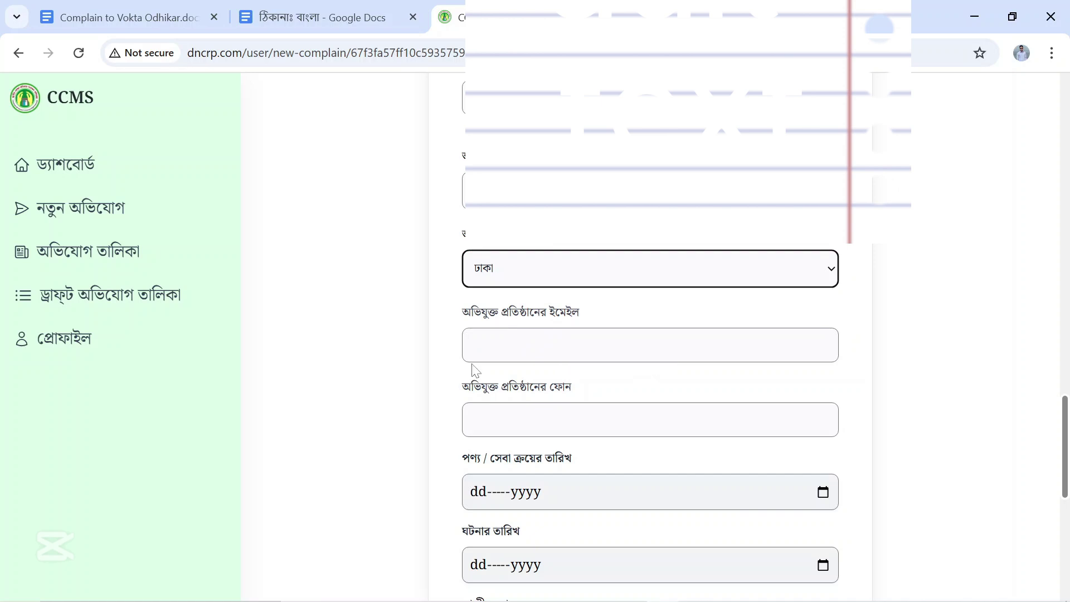
pyautogui.scroll(-1, 453, 382)
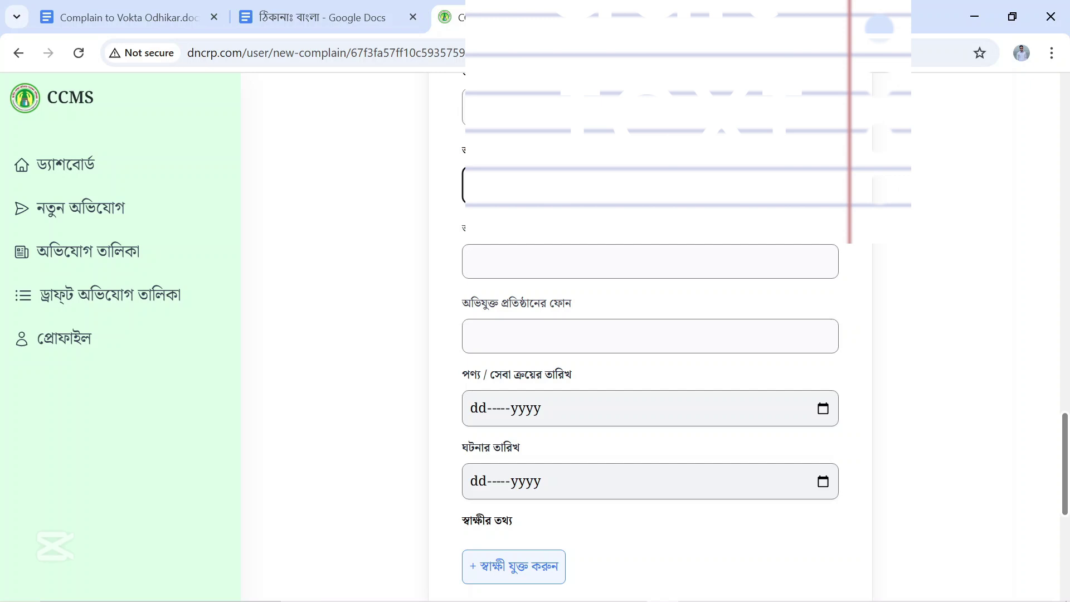
# Pick 26 March 2025 as purchase date and 28 March 2025 as incident date in the calendars.
pyautogui.click(513, 415)
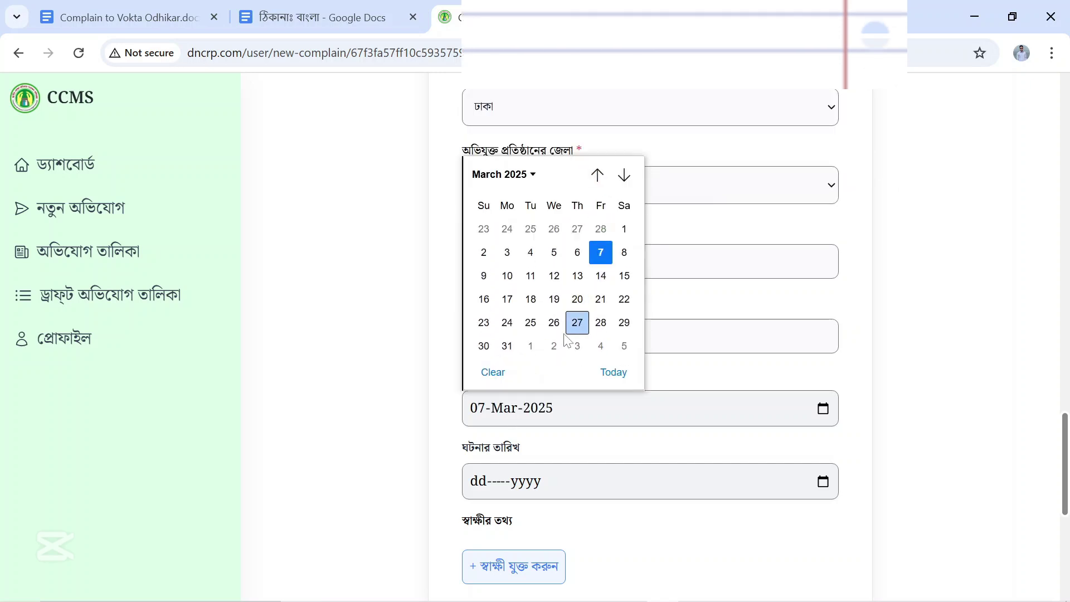
pyautogui.click(554, 322)
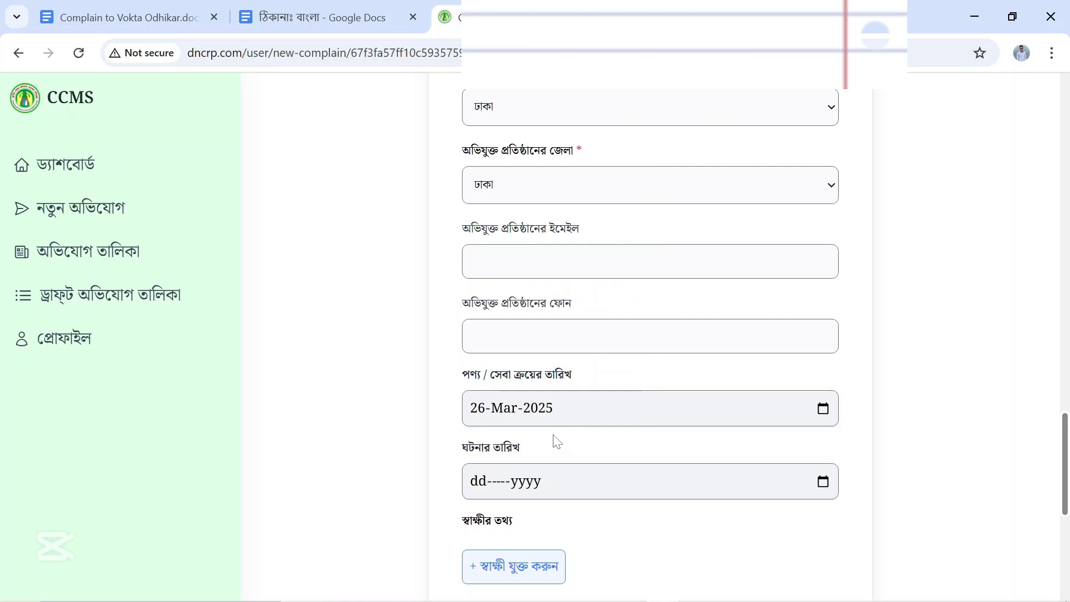
pyautogui.click(546, 450)
pyautogui.scroll(-2, 535, 412)
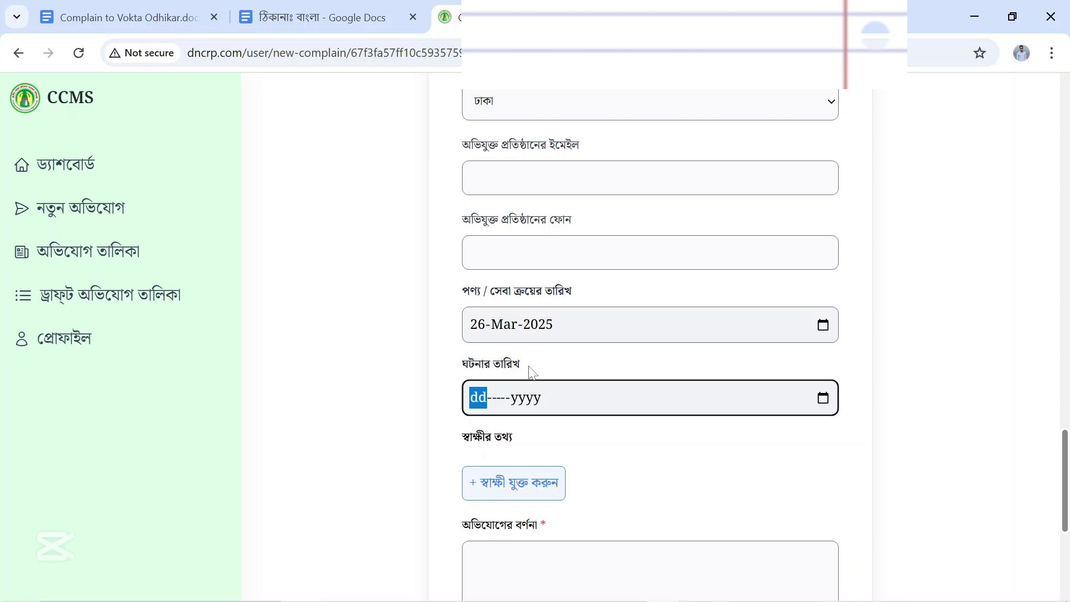
pyautogui.click(523, 399)
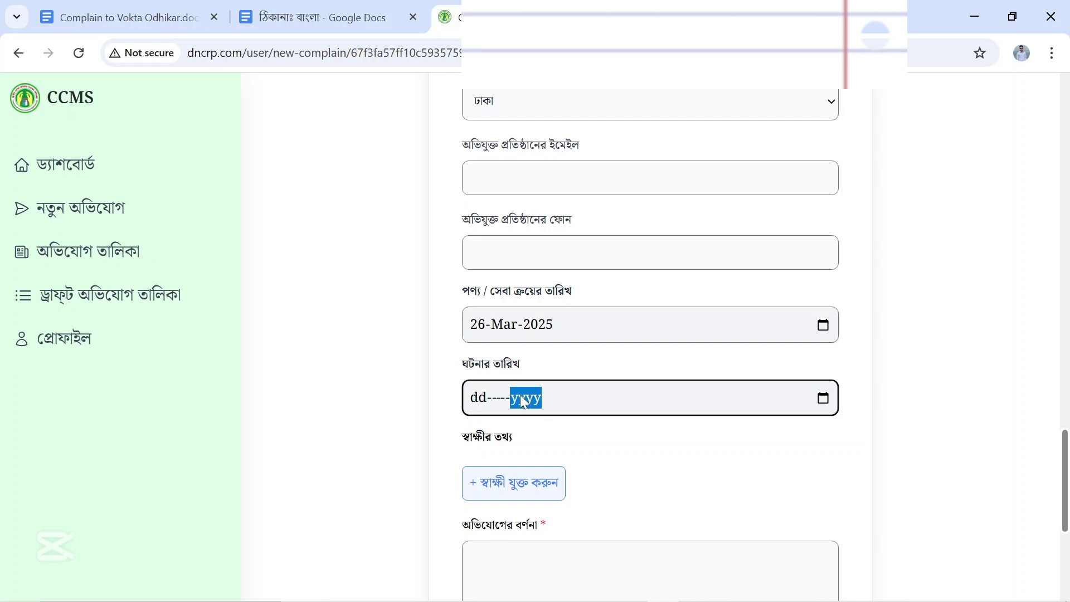
pyautogui.click(823, 398)
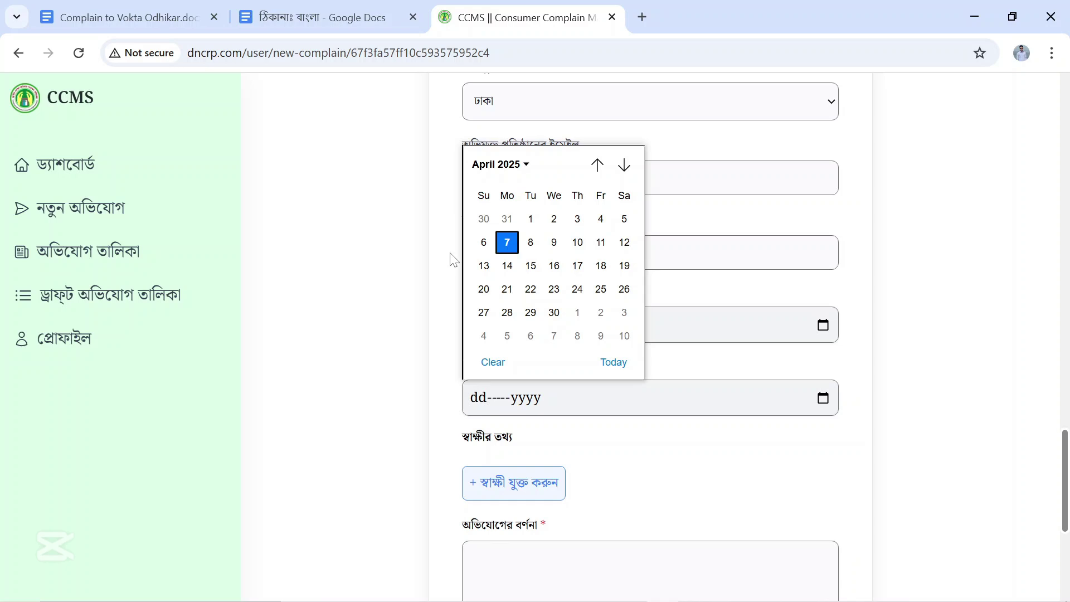
pyautogui.click(597, 165)
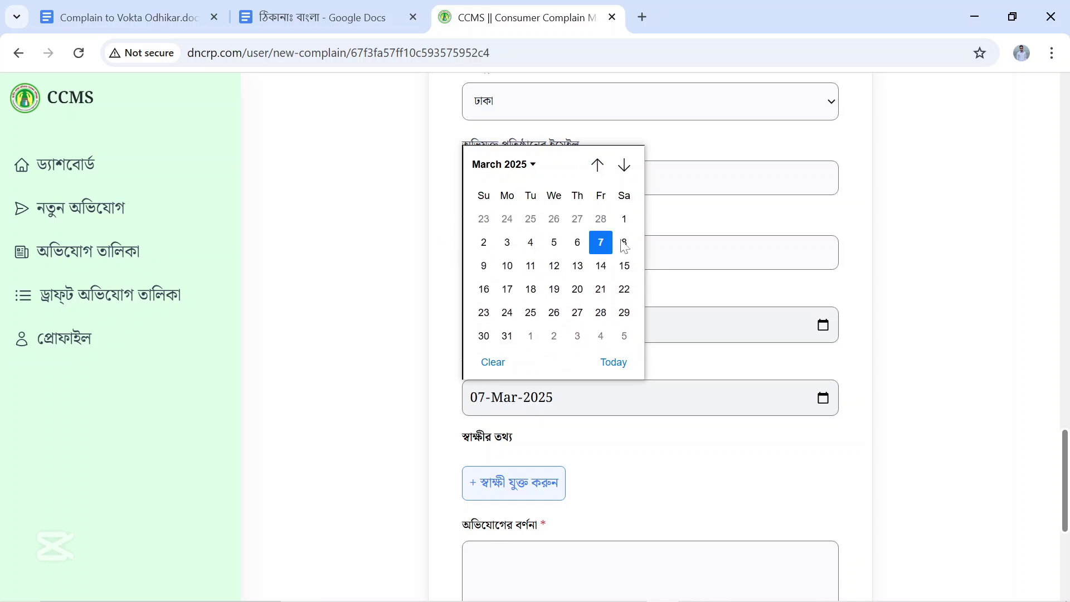
pyautogui.click(601, 313)
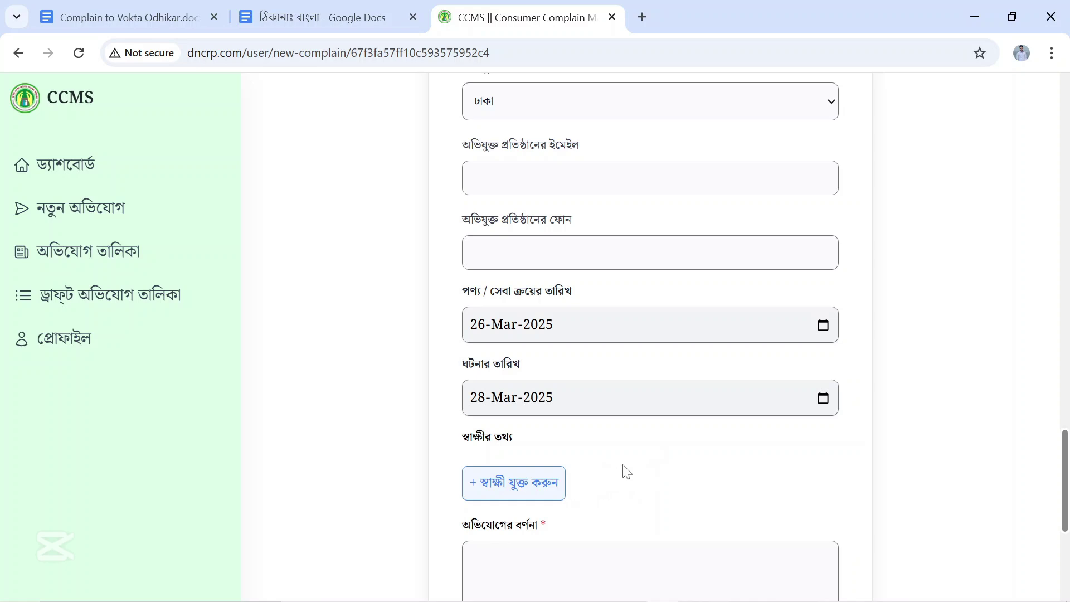
pyautogui.scroll(-2, 621, 478)
pyautogui.scroll(-3, 624, 471)
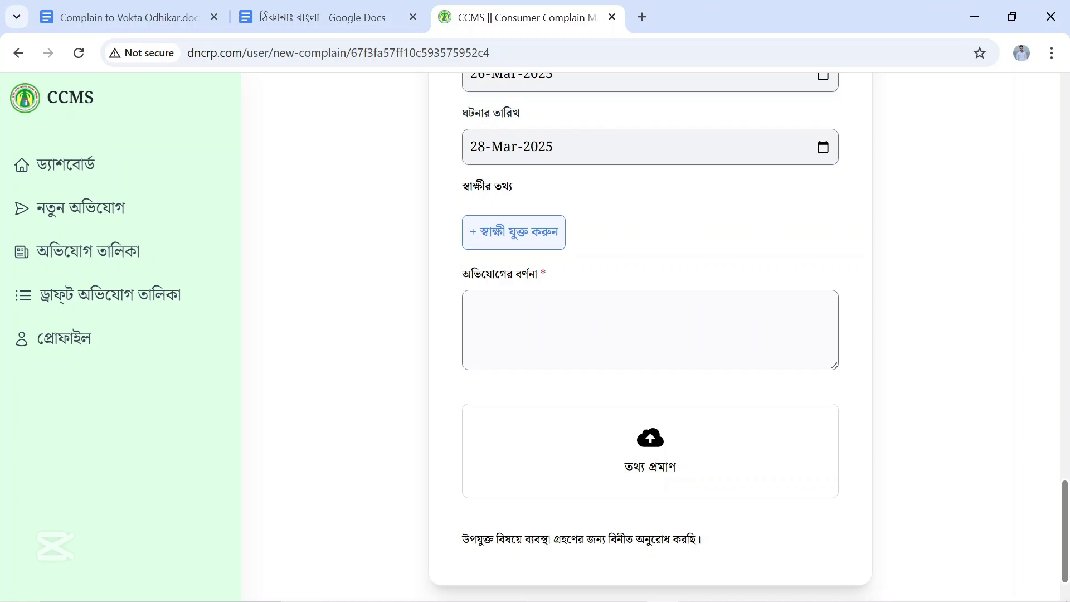
pyautogui.scroll(-2, 581, 349)
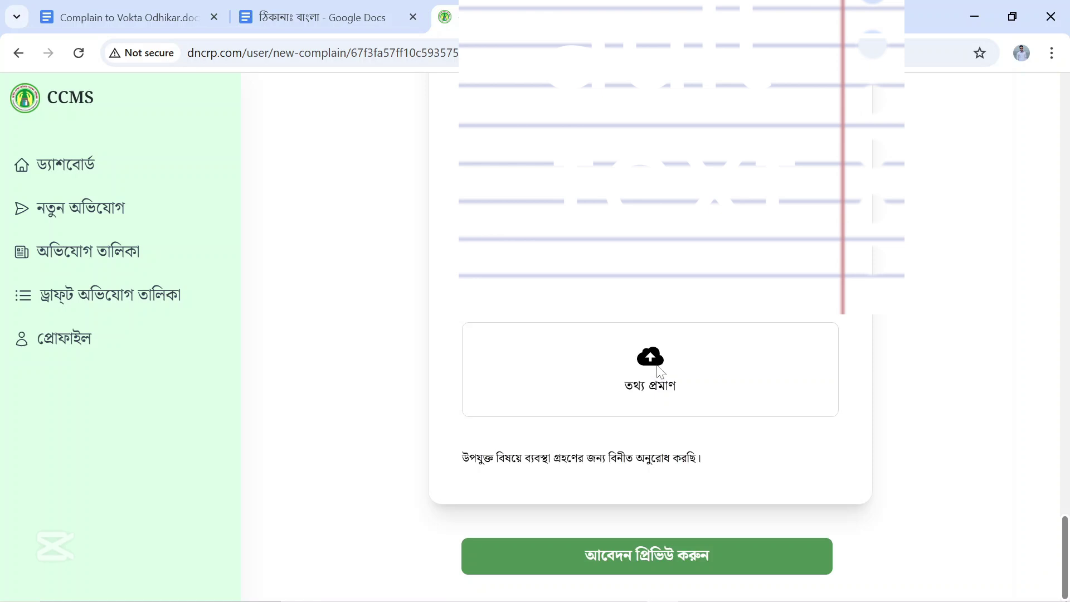
# Attach Attachments.jpg from Downloads in the তথ্য প্রমাণ box and upload it.
pyautogui.click(658, 372)
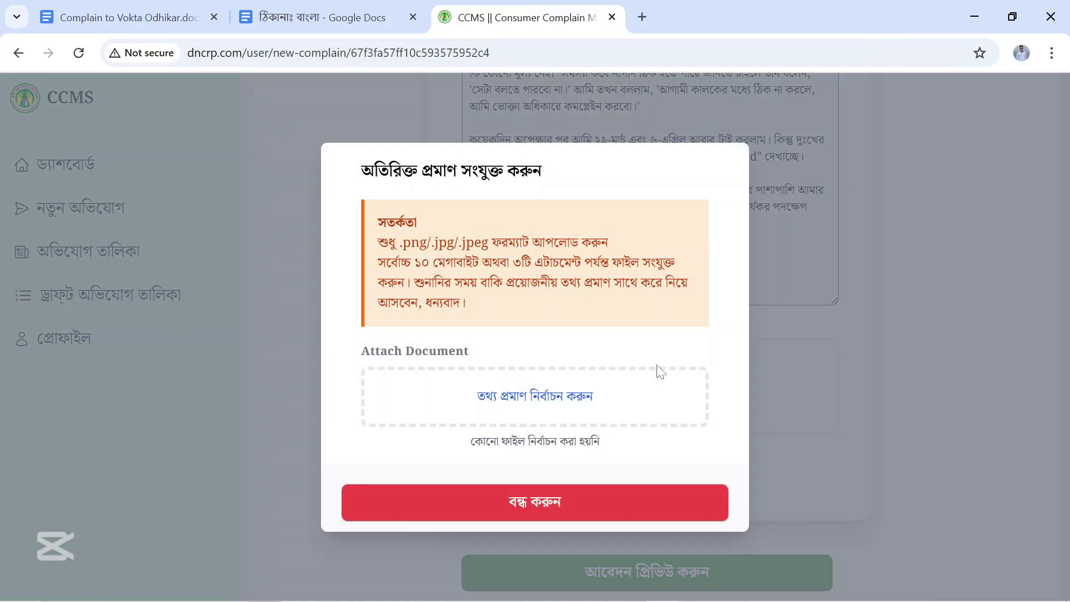
pyautogui.click(552, 398)
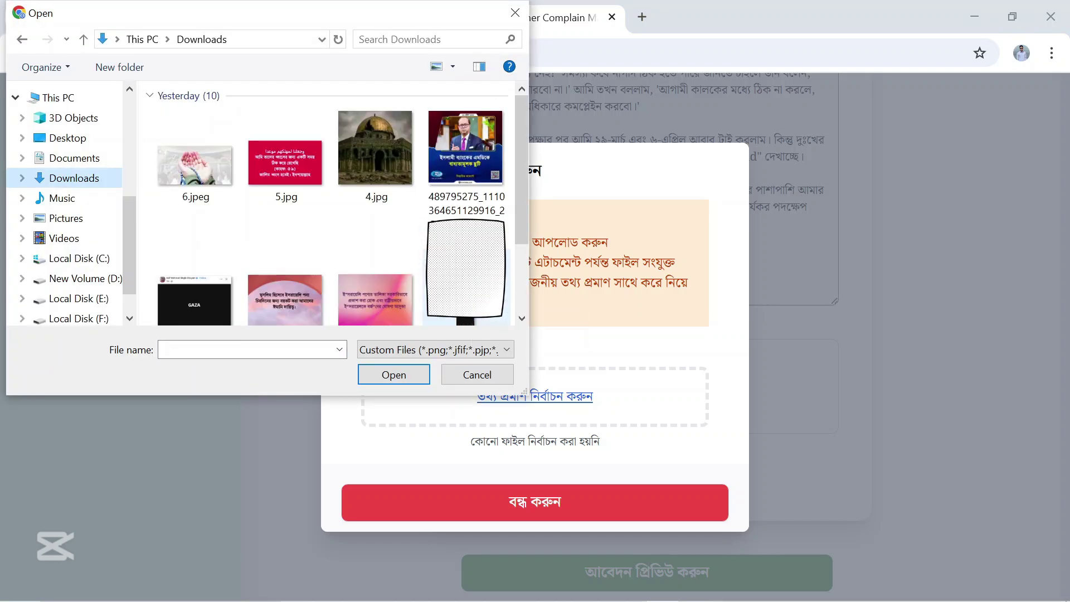
pyautogui.click(465, 268)
pyautogui.click(394, 374)
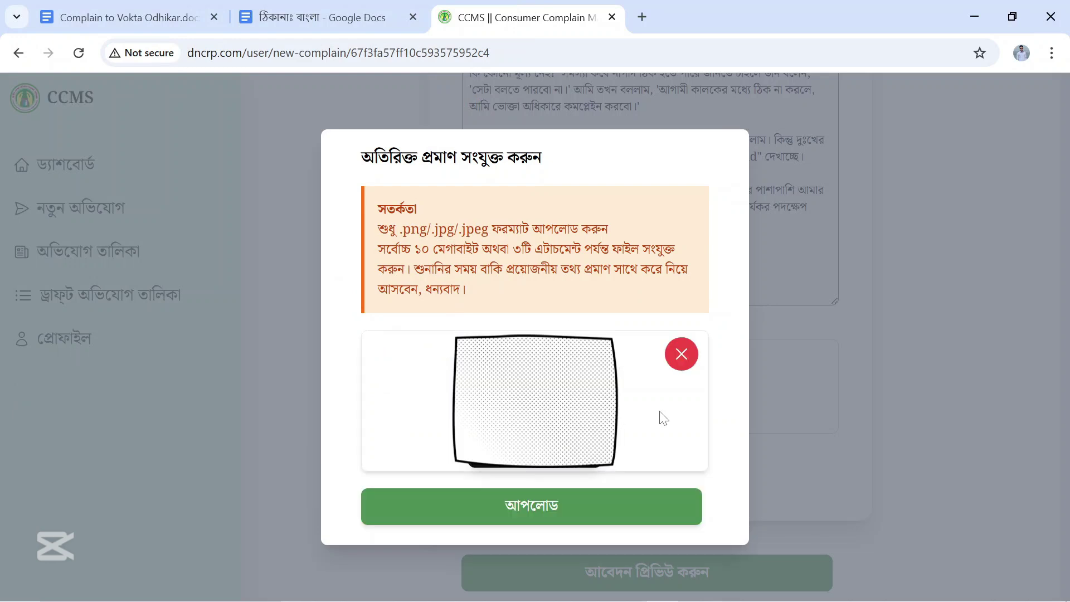
pyautogui.click(589, 510)
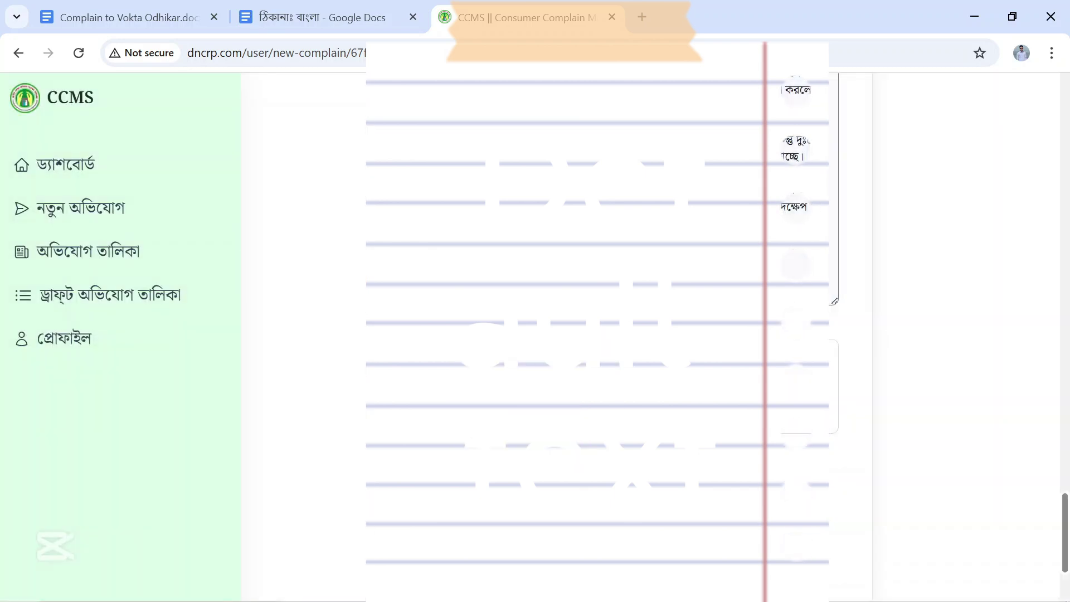
pyautogui.scroll(-3, 795, 544)
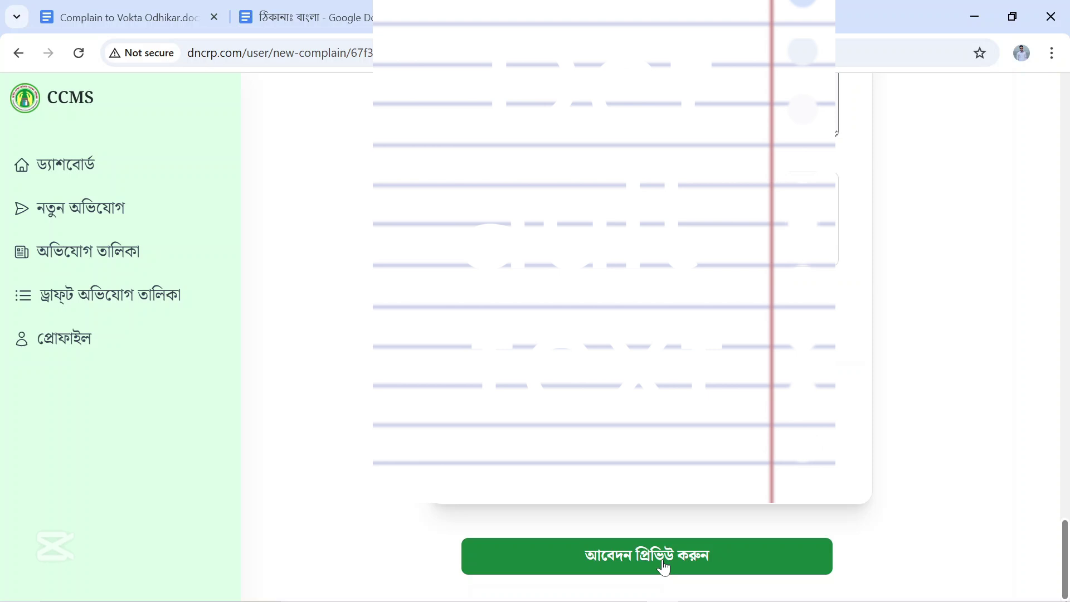
# Review the complaint via আবেদন প্রিভিউ করুন, then file it with অভিযোগ দায়ের করুন.
pyautogui.click(663, 565)
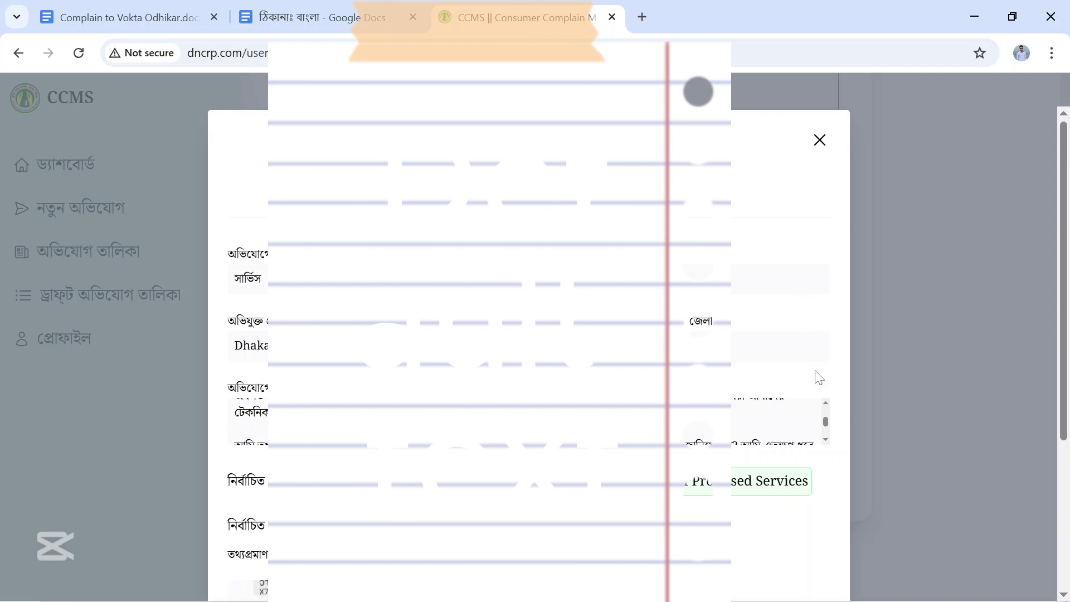
pyautogui.scroll(-4, 823, 493)
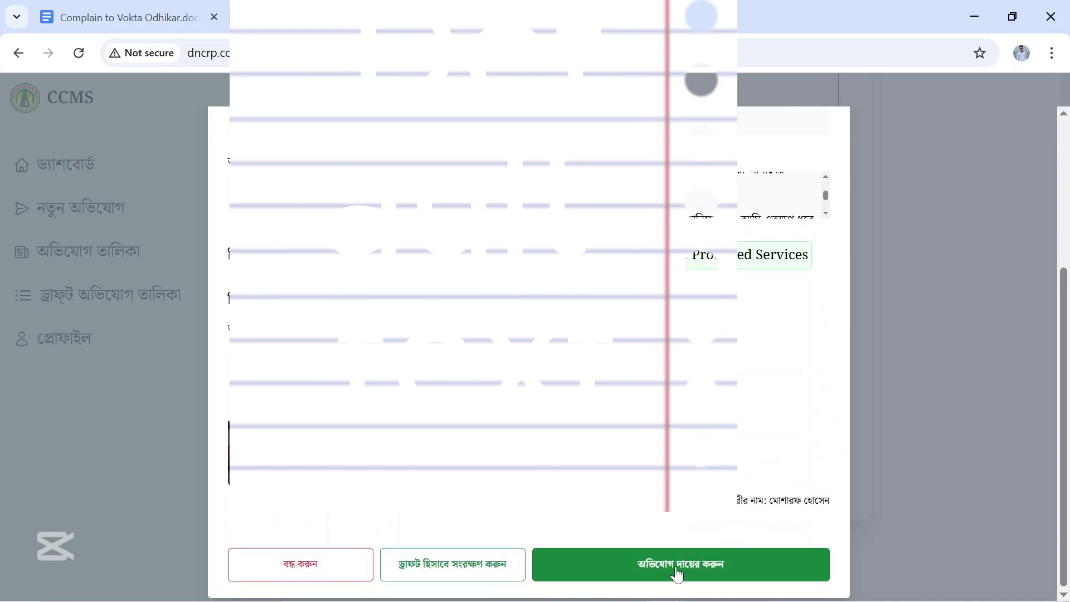
pyautogui.click(744, 580)
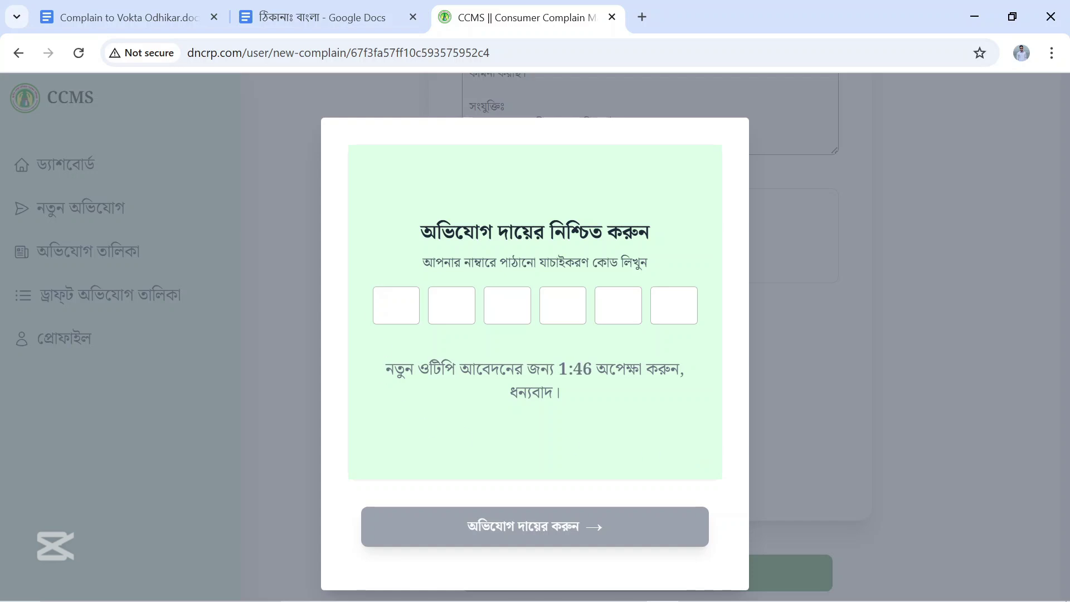
# Enter the six-digit phone verification code, submit, and confirm filing with হ্যাঁ.
pyautogui.click(396, 306)
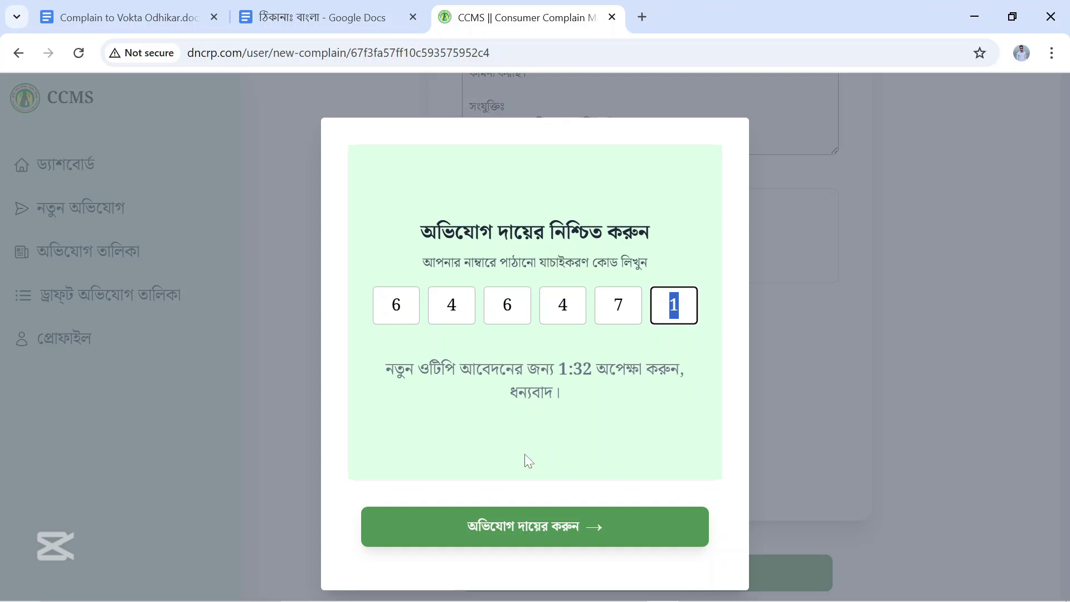
pyautogui.click(573, 534)
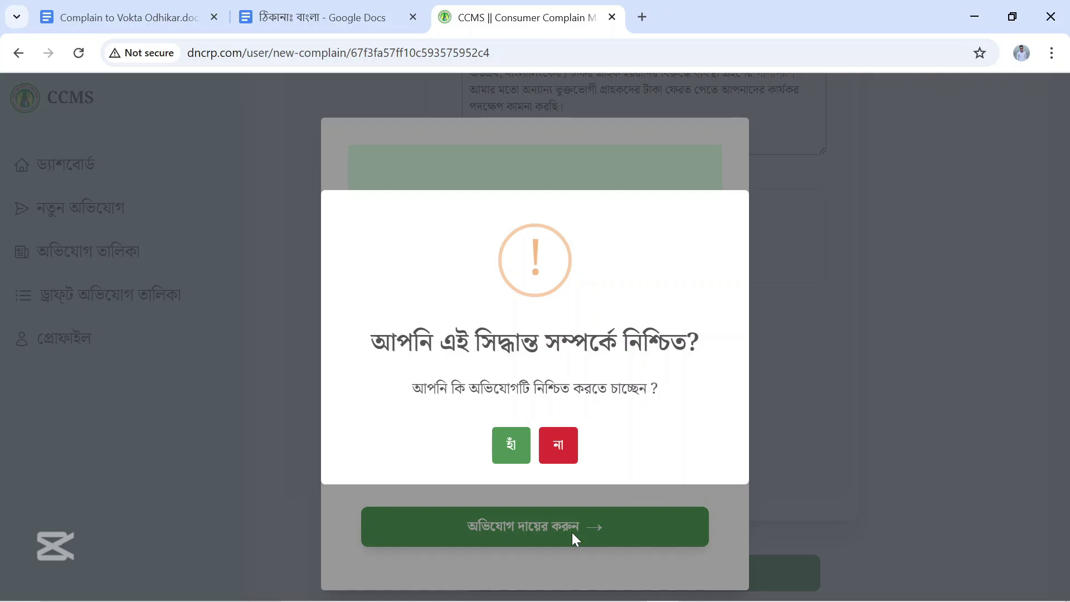
pyautogui.click(509, 449)
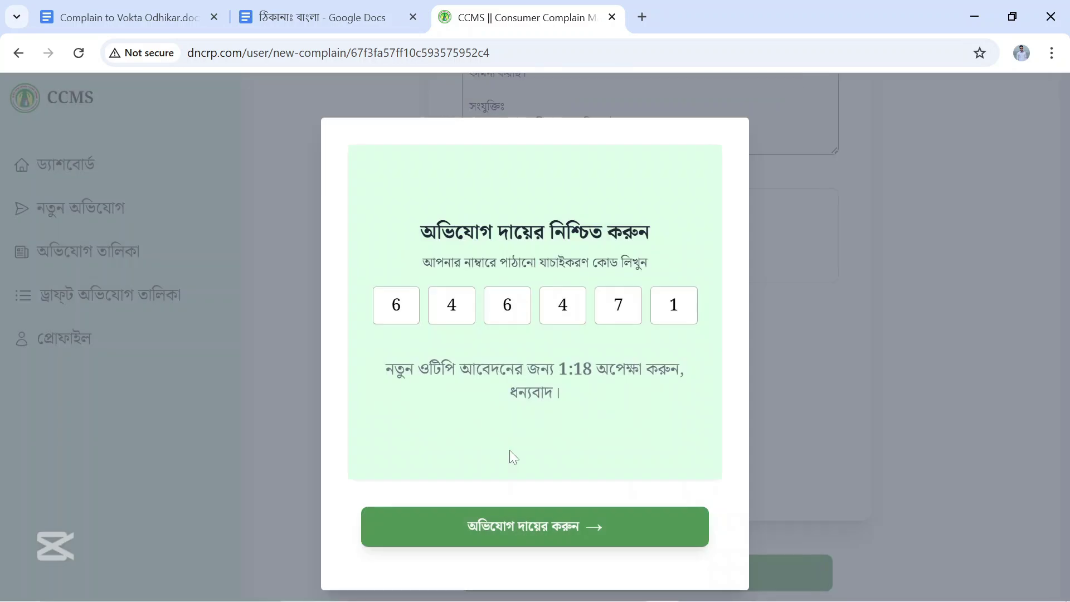